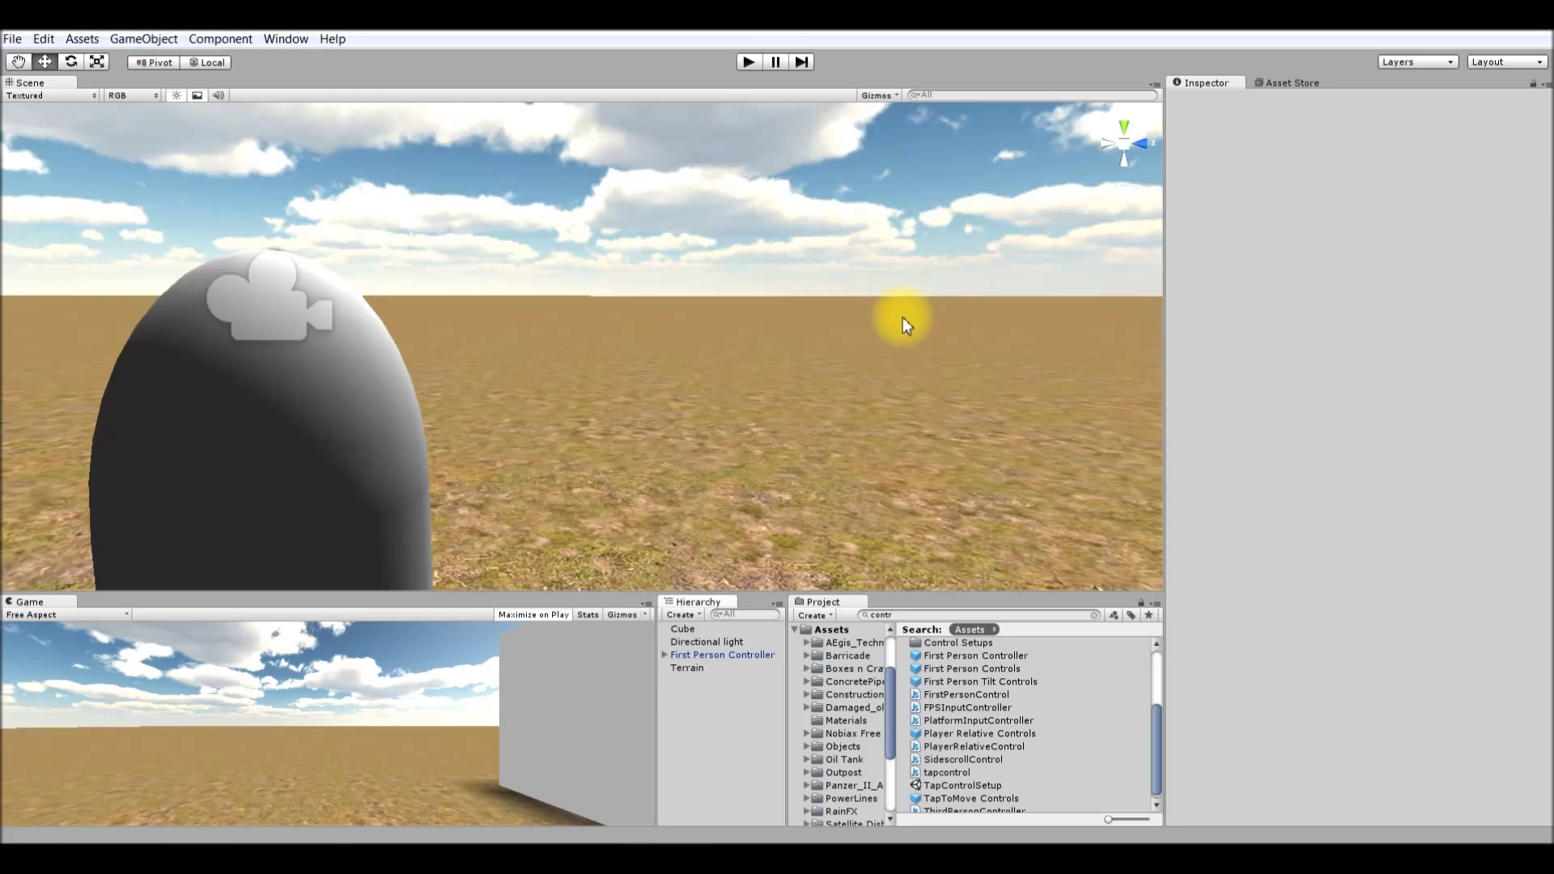
- Examine the First Person Controller capsule and its surroundings in the scene
right_click_drag(878, 323, 589, 339)
left_click(502, 318)
right_click_drag(502, 319, 691, 291)
key("f")
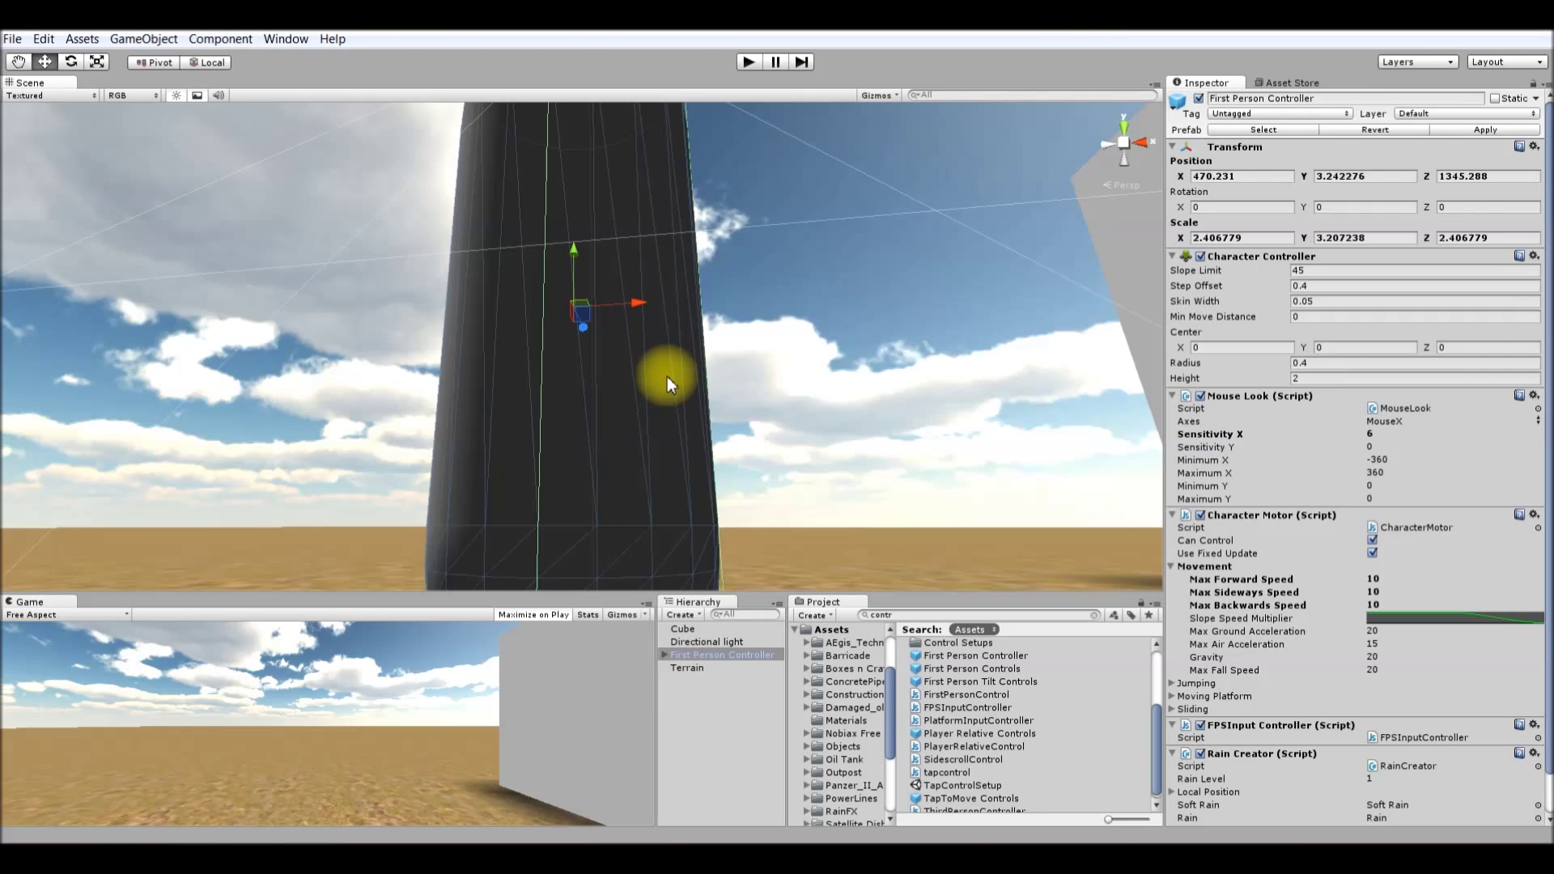
right_click_drag(666, 376, 751, 361)
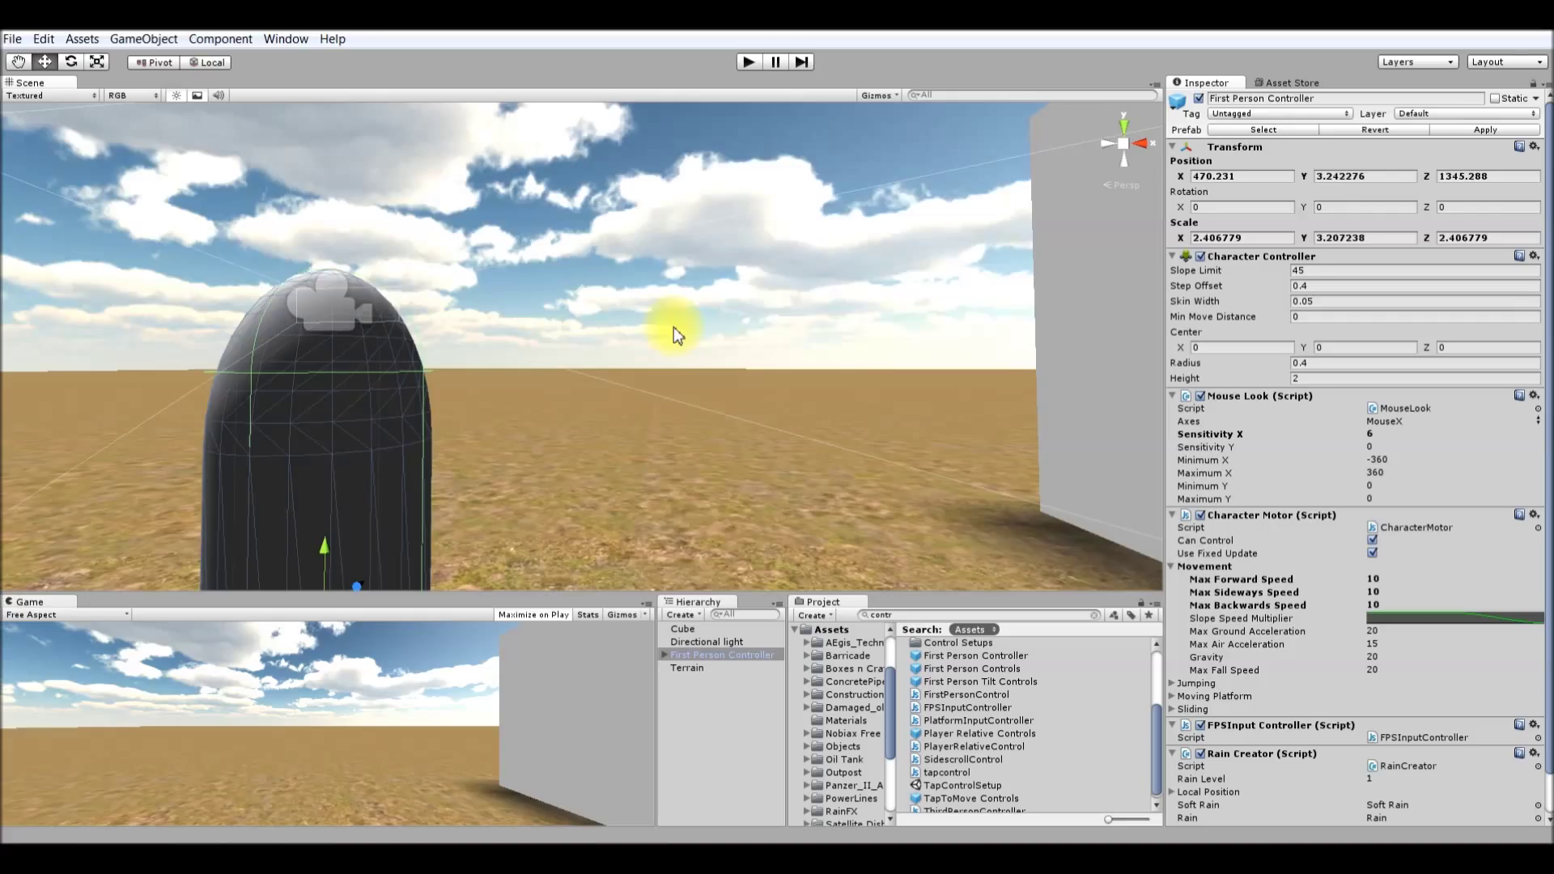
right_click_drag(679, 335, 860, 236)
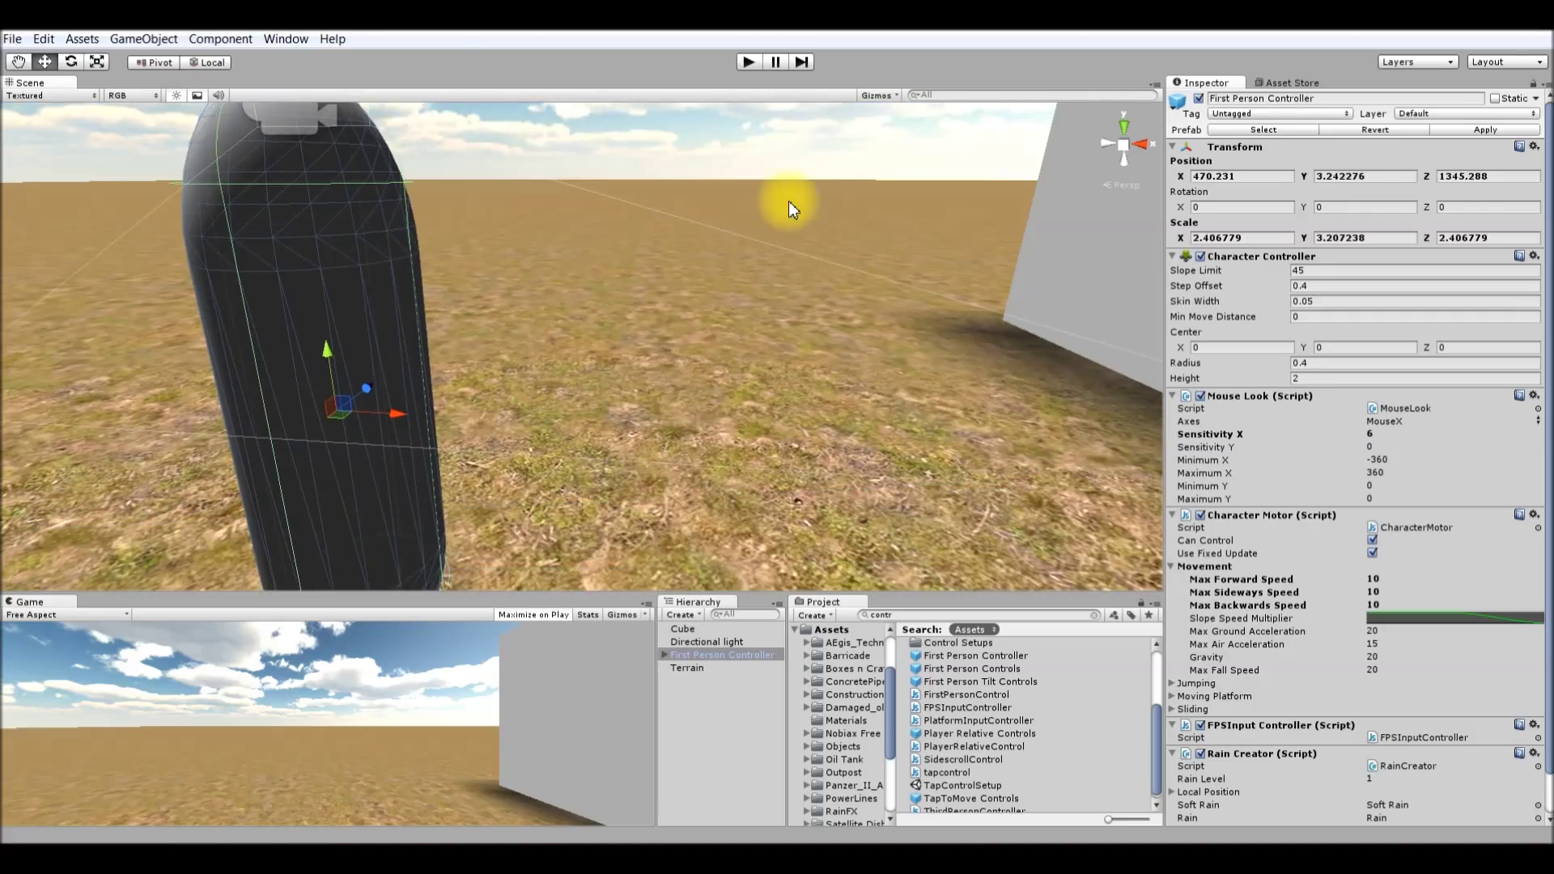
left_click(813, 192)
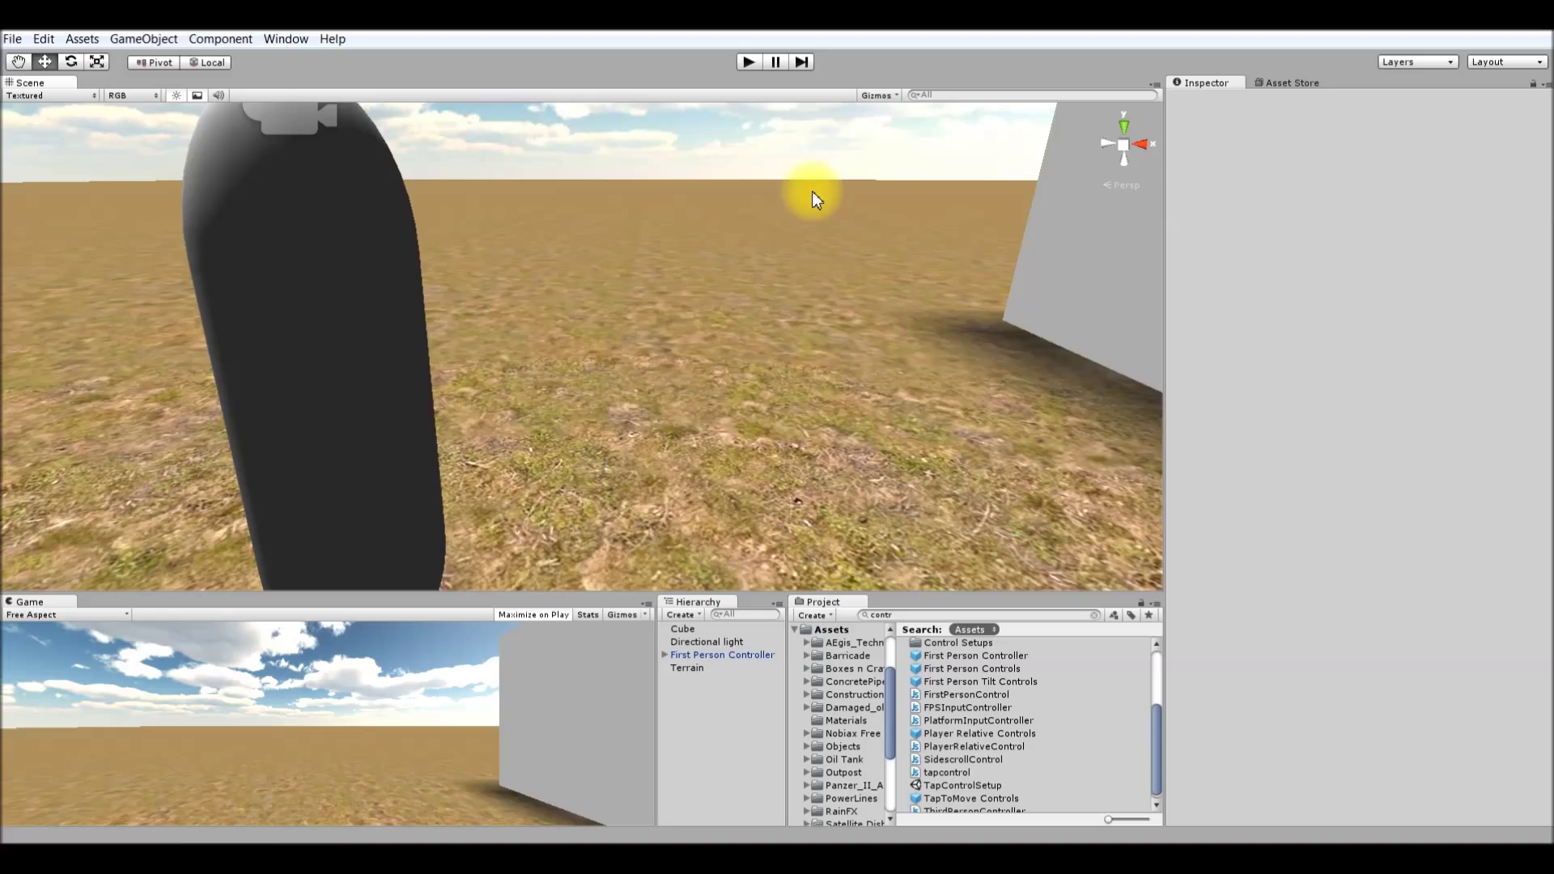
right_click_drag(530, 283, 497, 252)
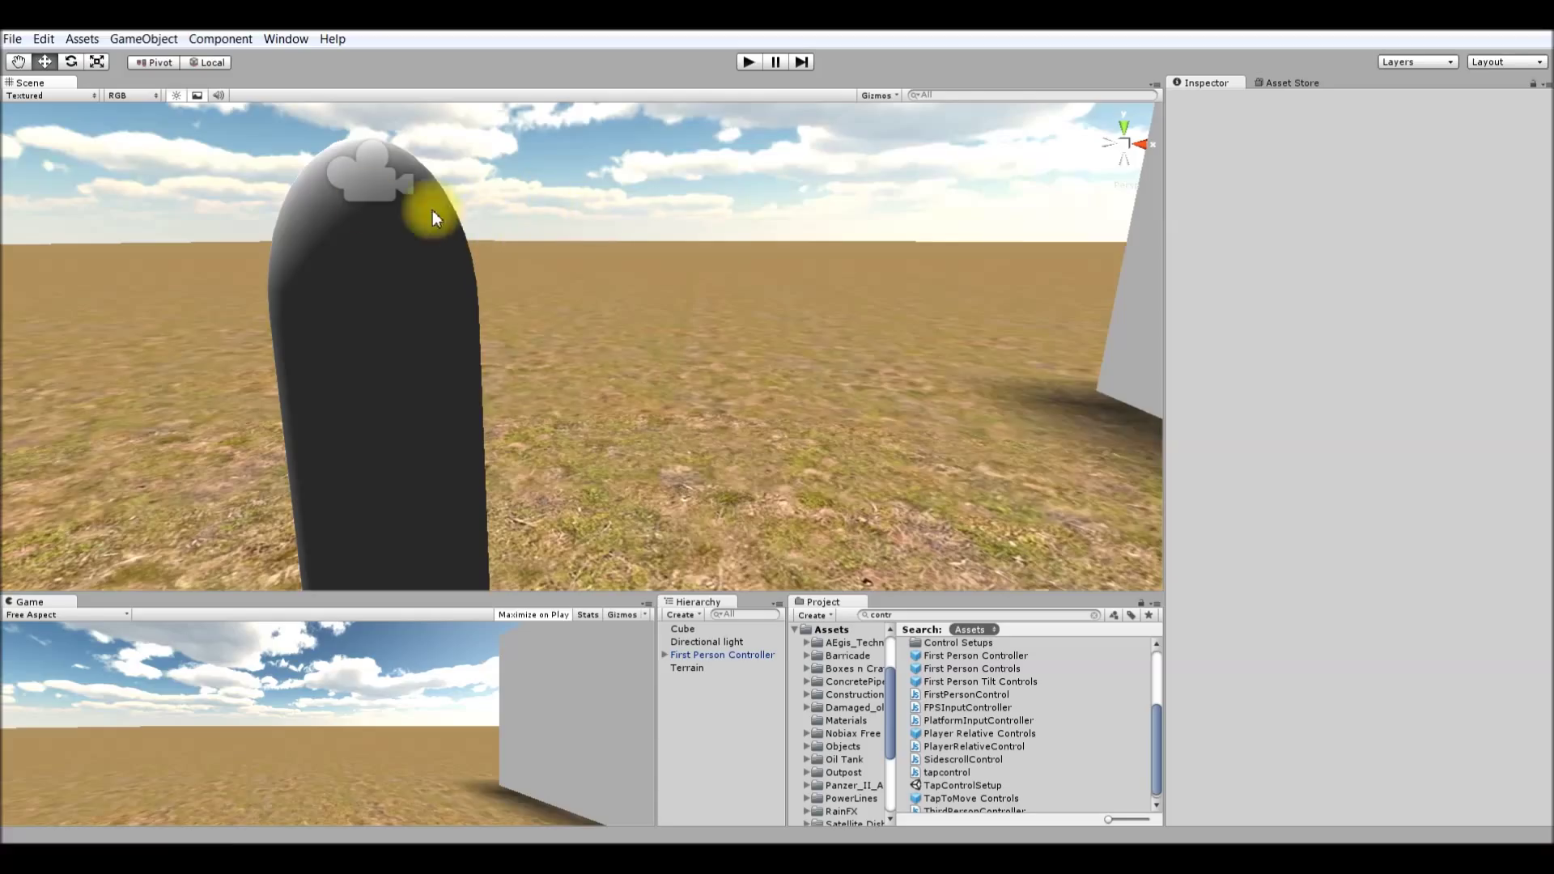
middle_click_drag(496, 225, 436, 305)
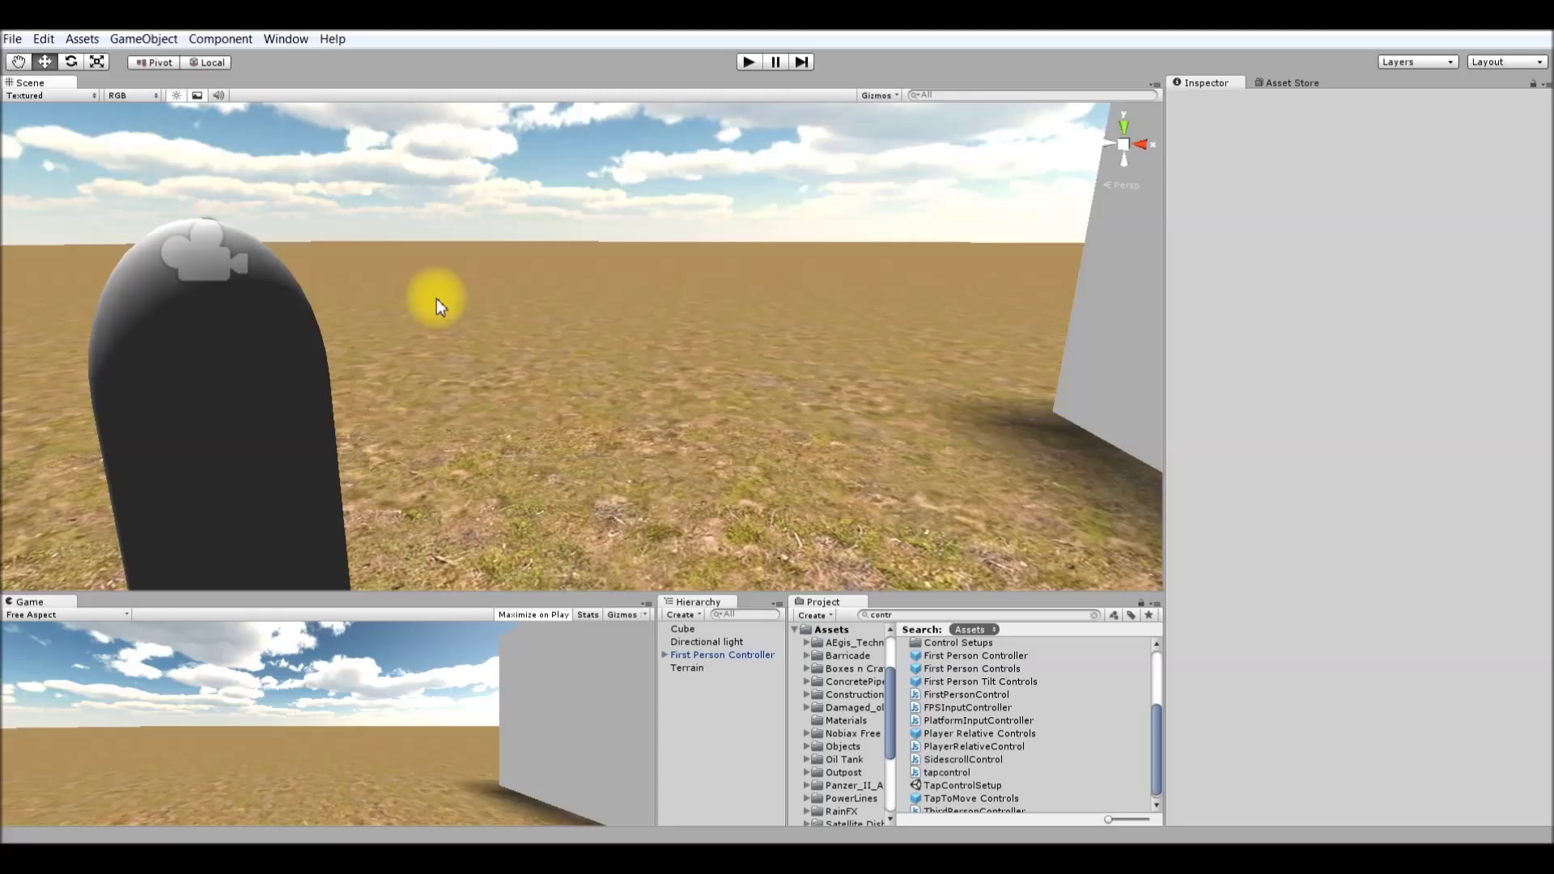
- Create a new cube and move it beside the upper part of the First Person Controller capsule
left_click(164, 40)
mouse_move(200, 79)
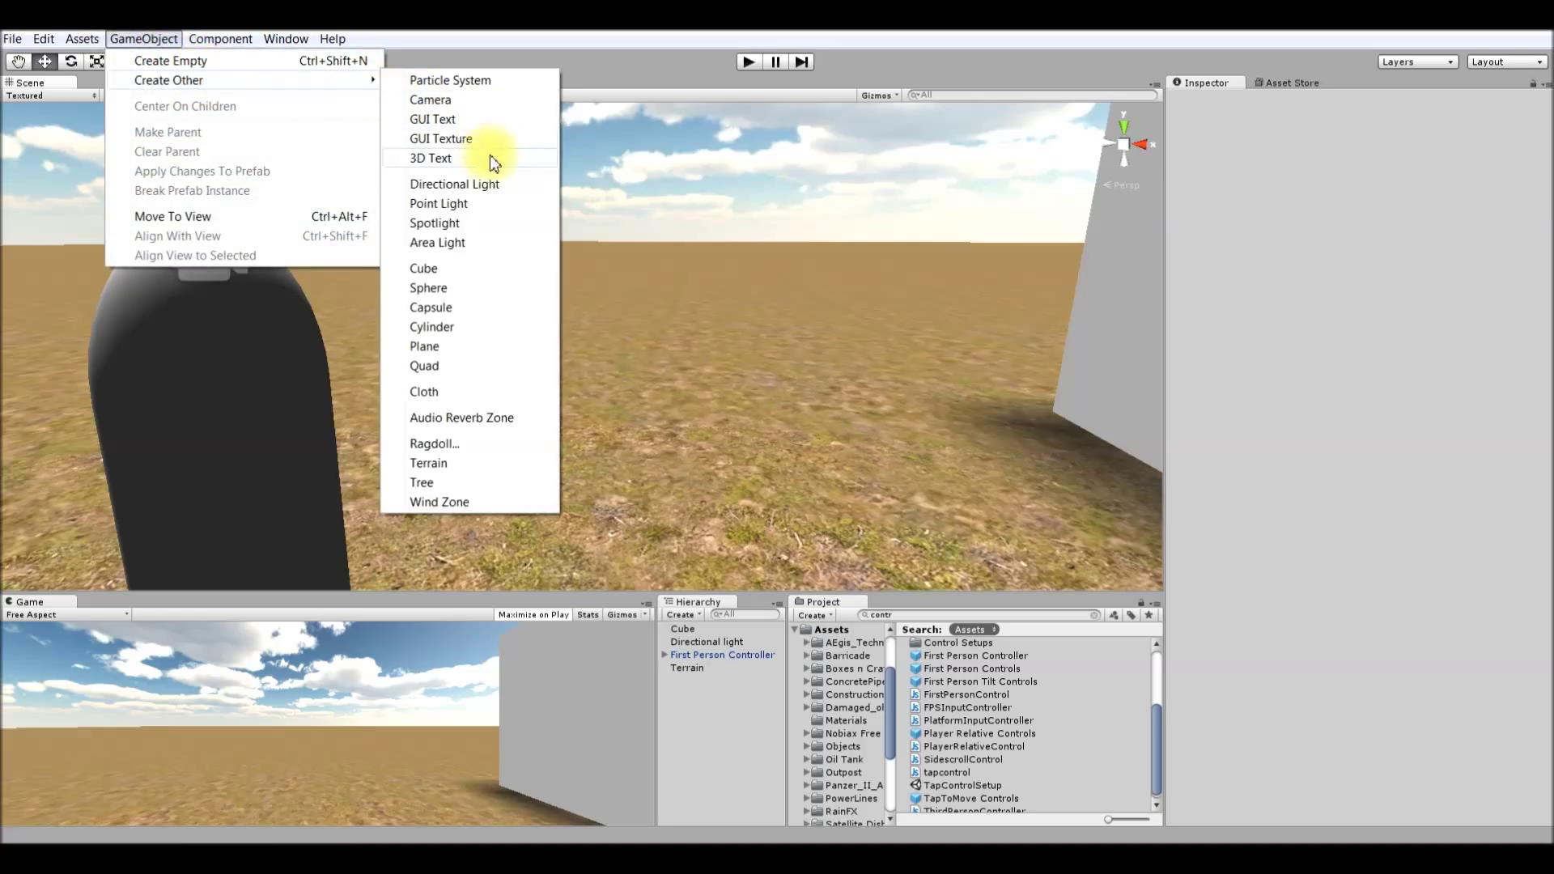
left_click(429, 268)
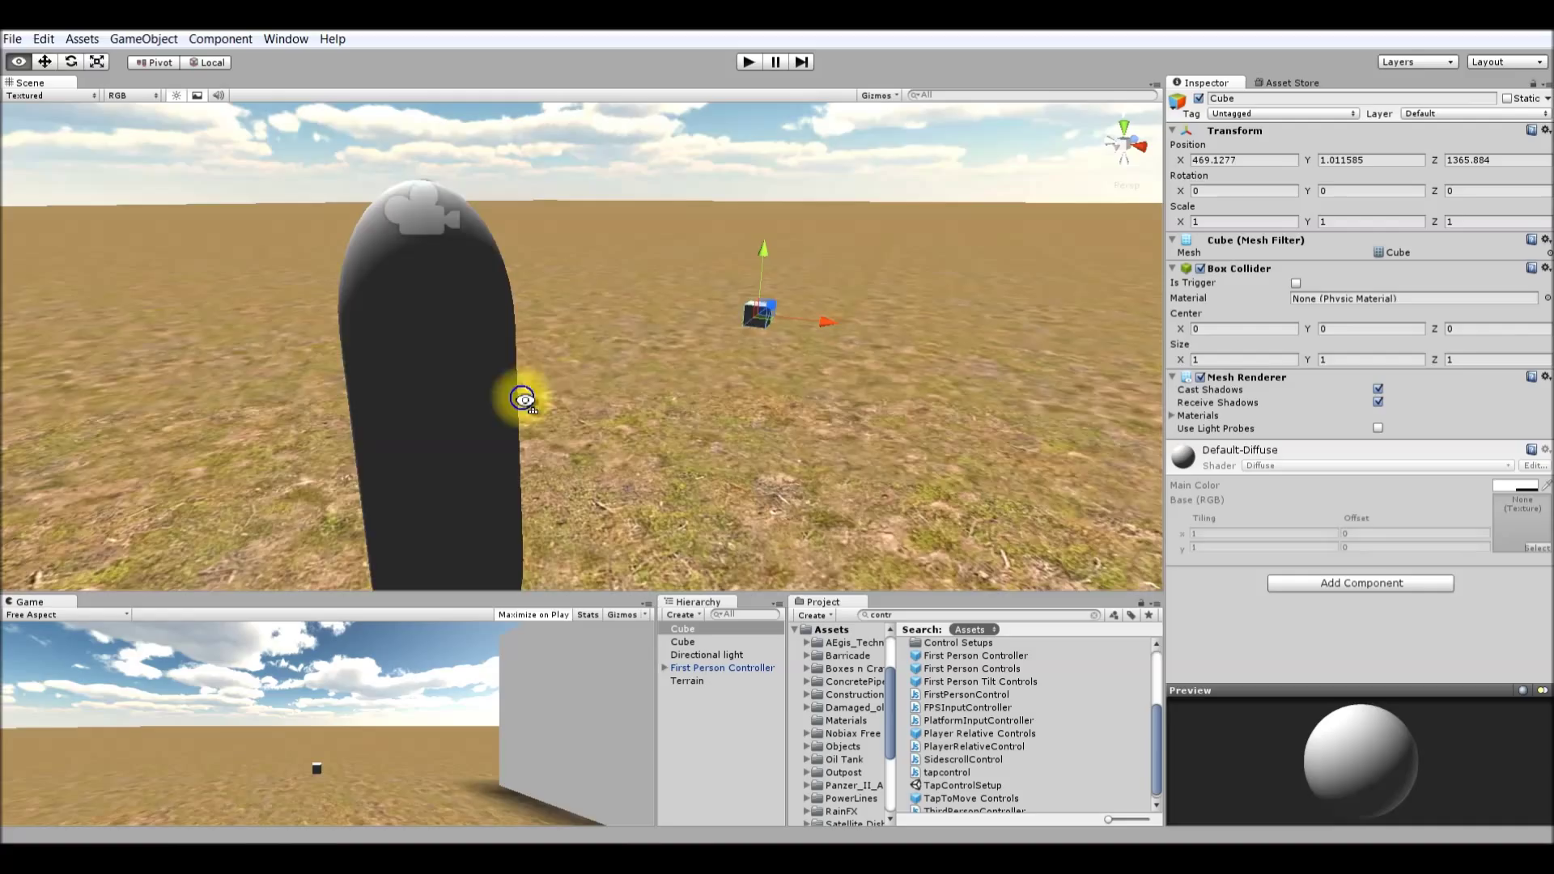
left_click_drag(649, 299, 505, 400)
right_click_drag(365, 452, 257, 441)
left_click_drag(501, 381, 523, 202)
scroll(634, 318, "up", 3)
right_click_drag(634, 318, 468, 401)
left_click_drag(603, 298, 634, 461)
- Scale the new cube into a thin bar of about 0.31 × 0.42 × 1.73
left_click(97, 62)
left_click_drag(444, 437, 476, 371)
left_click(44, 63)
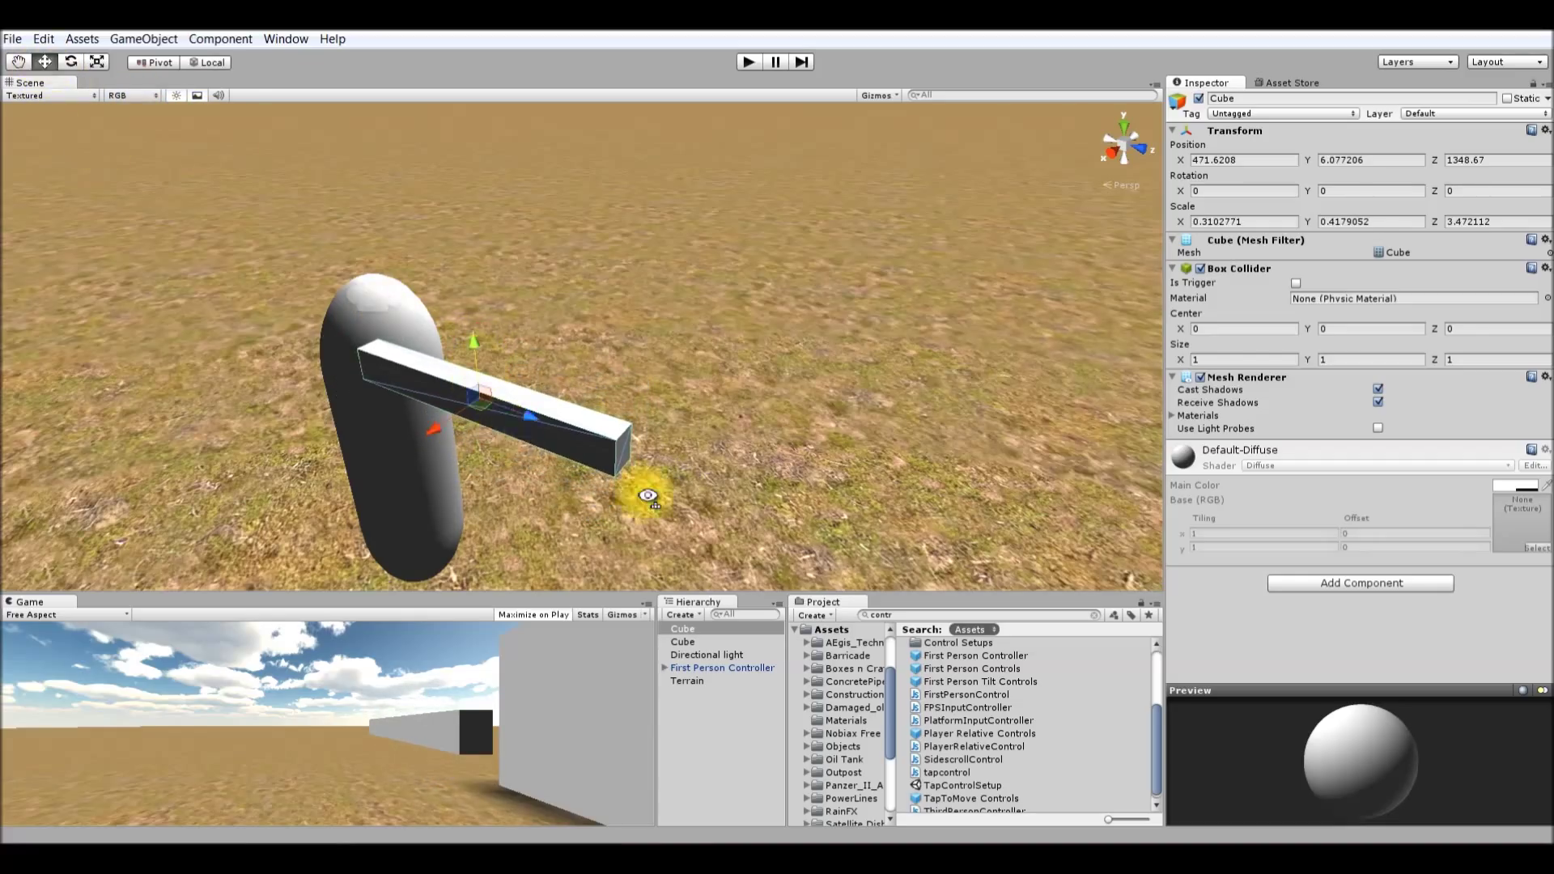
left_click_drag(648, 496, 841, 404, "alt")
left_click(99, 62)
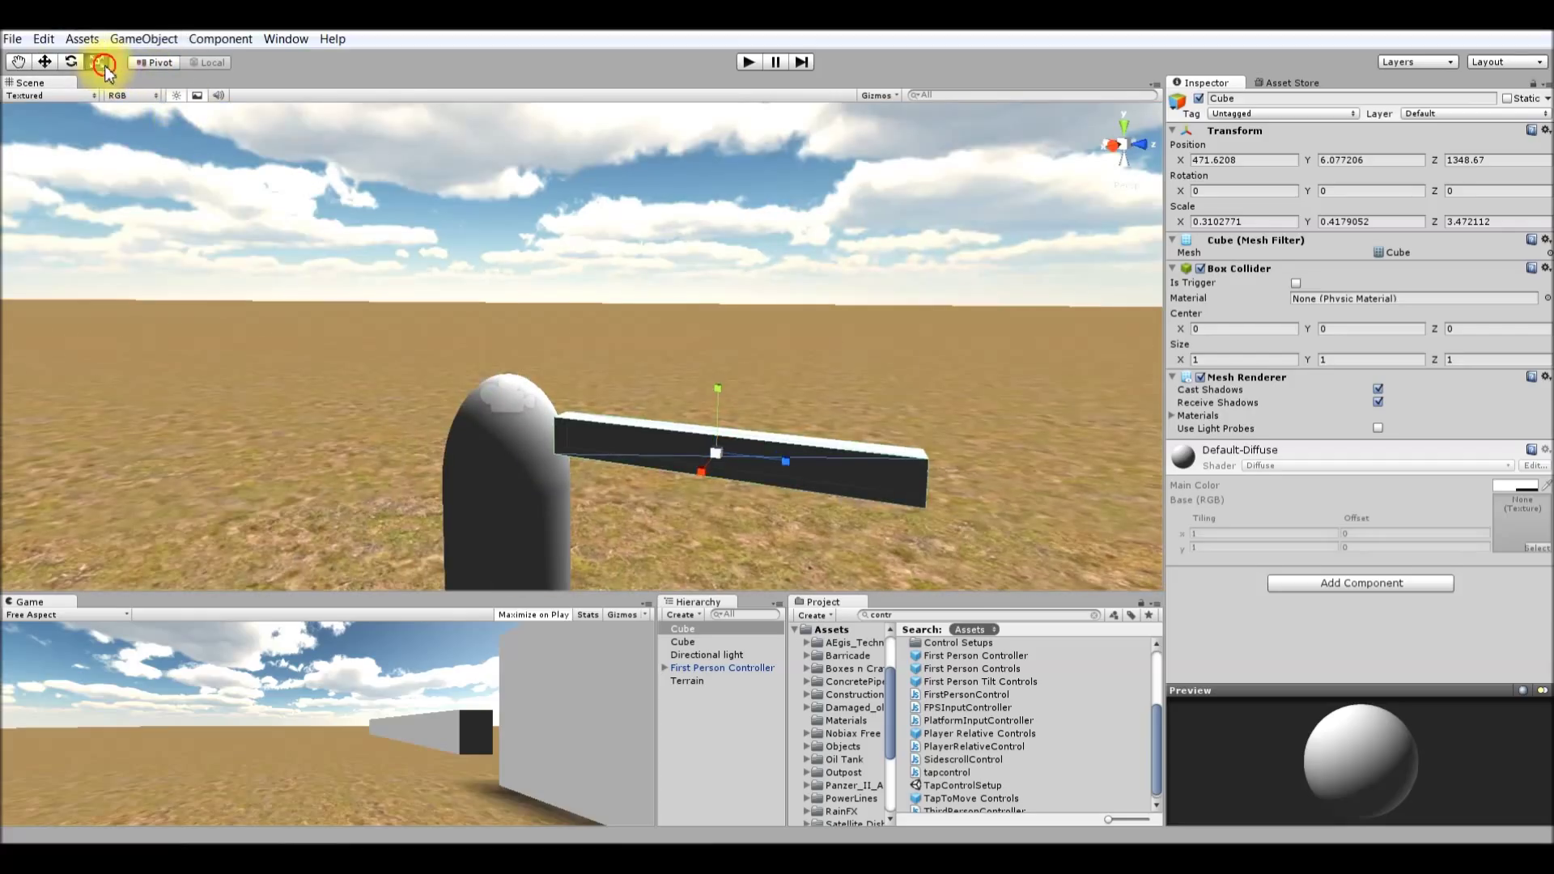
left_click_drag(783, 460, 672, 439)
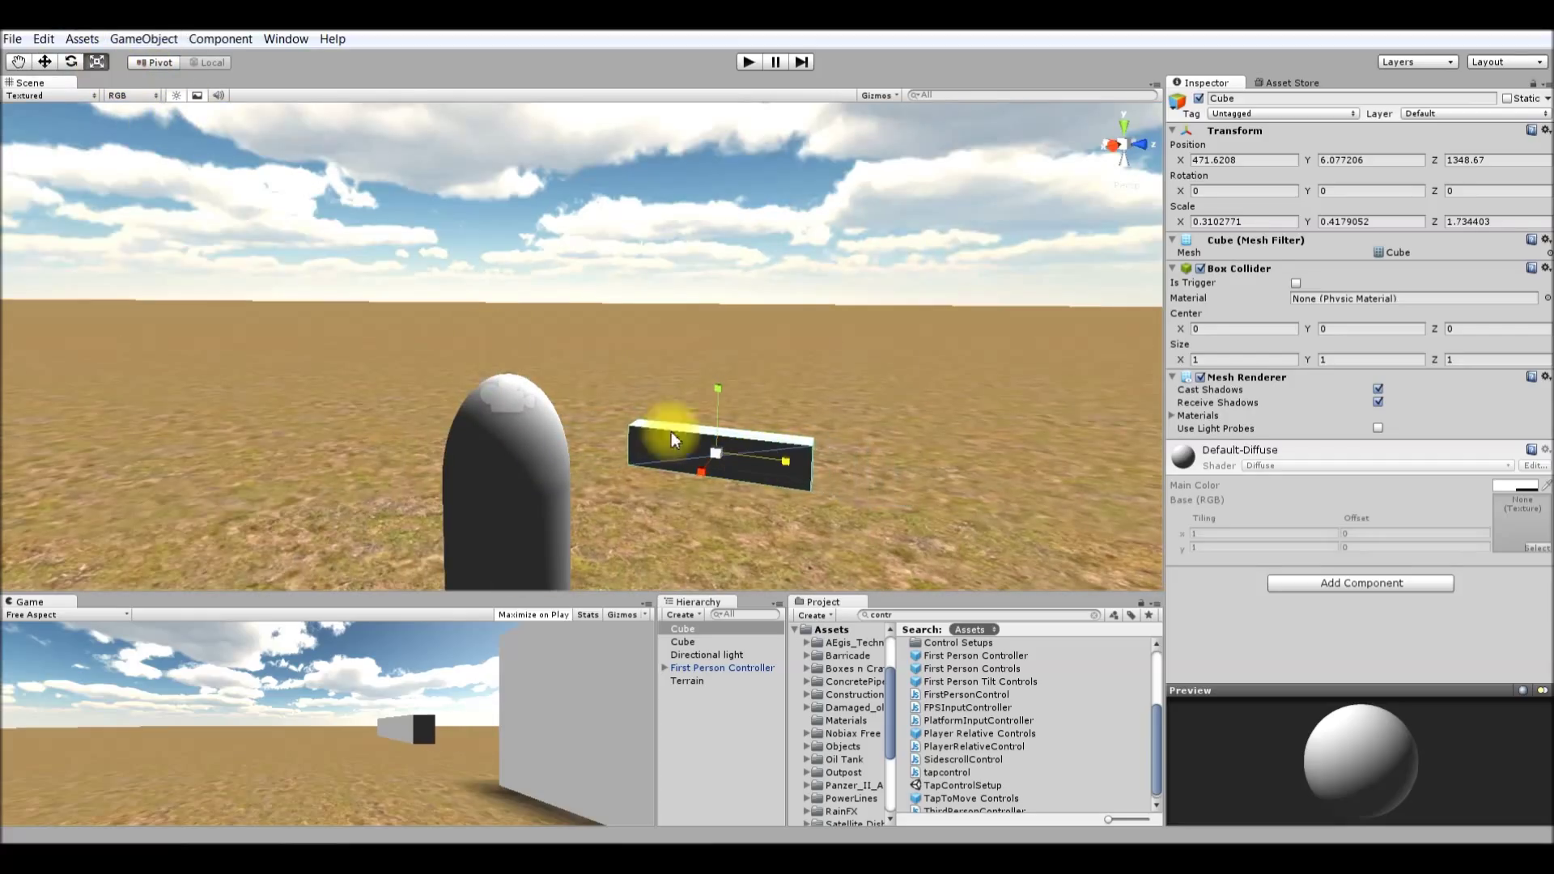
- Move the bar against the upper side of the capsule, at about X 471.05, Y 5.79, Z 1346.69
left_click(44, 62)
left_click_drag(785, 463, 524, 429)
left_click_drag(571, 367, 570, 388)
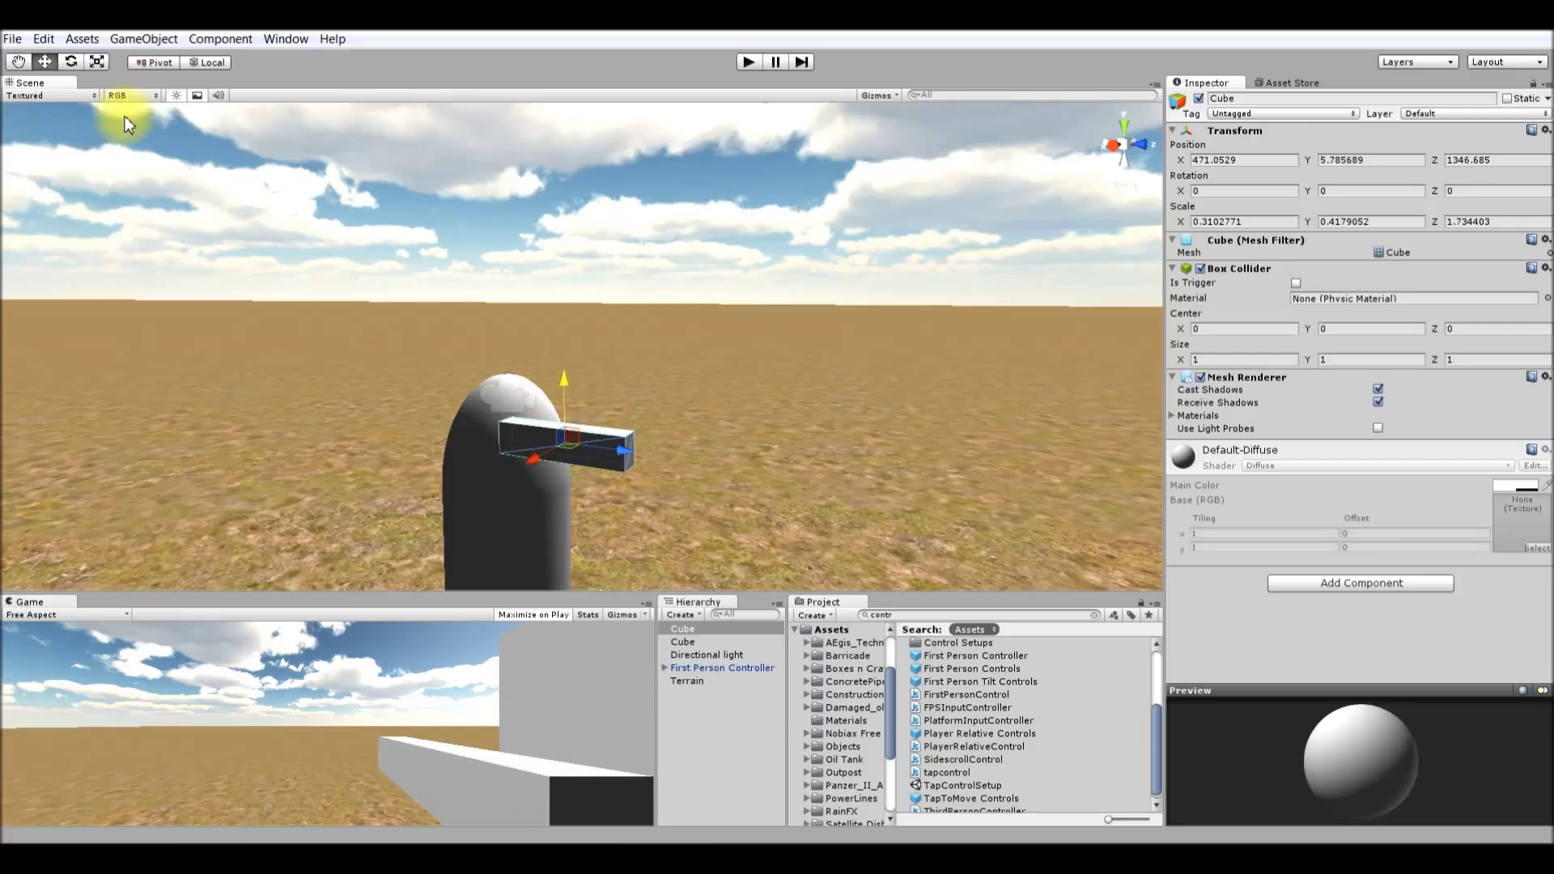
- Rotate the bar to about -6.3, 10, 1.7 degrees and shift it back into the capsule to about Z 1346.09
left_click(72, 62)
left_click_drag(547, 482, 542, 466)
left_click_drag(595, 407, 582, 402)
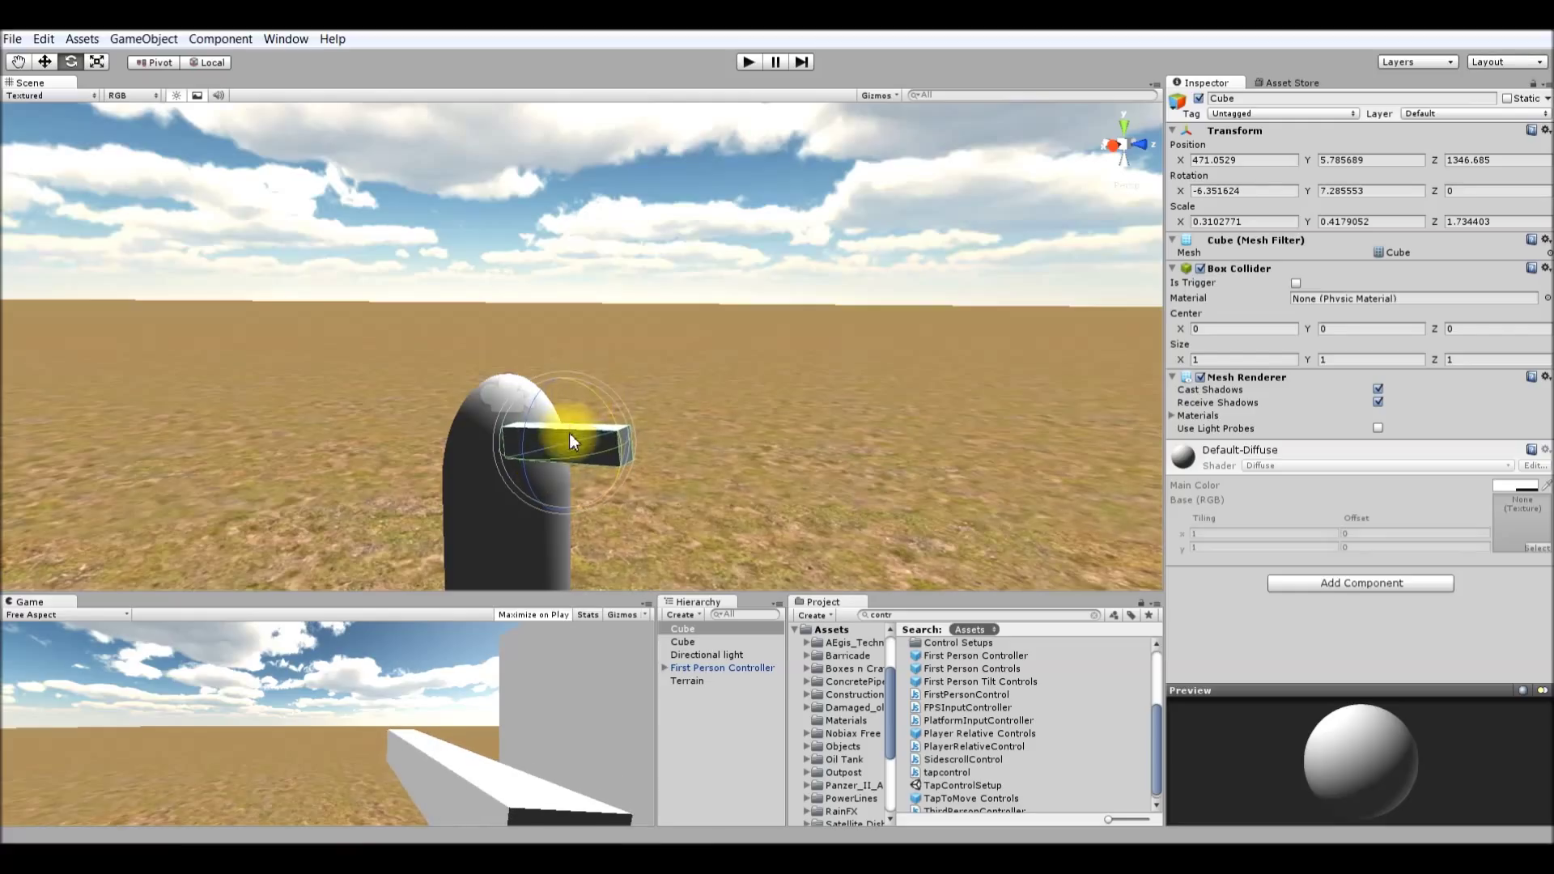
left_click_drag(581, 456, 531, 415)
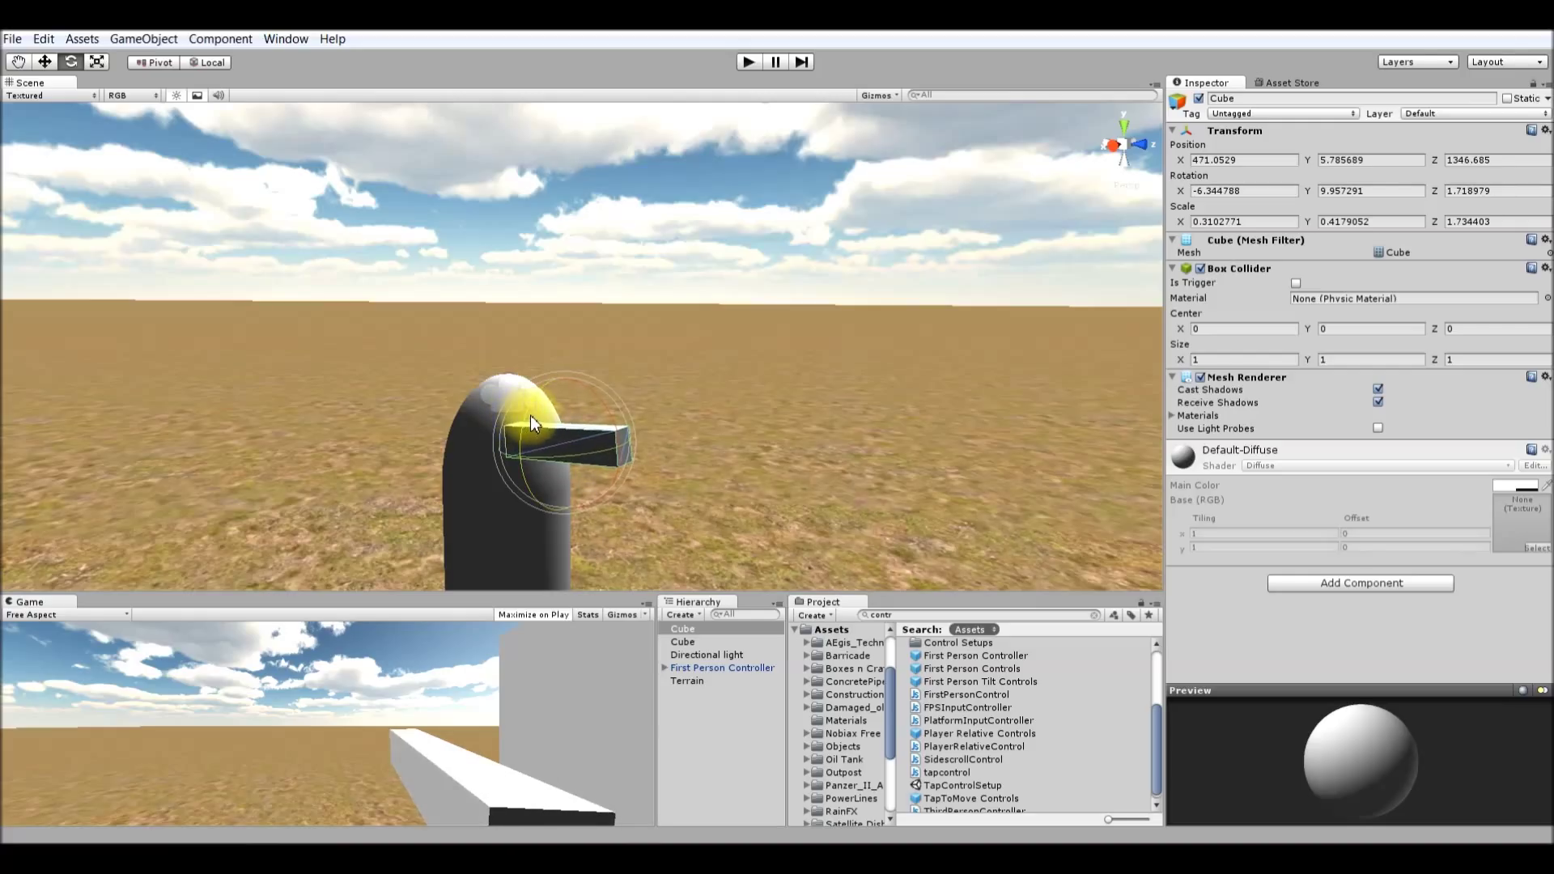
key("w")
left_click_drag(625, 450, 590, 446)
- Slim the bar's cross-section to a scale of about 0.26 in X and 0.28 in Y
left_click(96, 61)
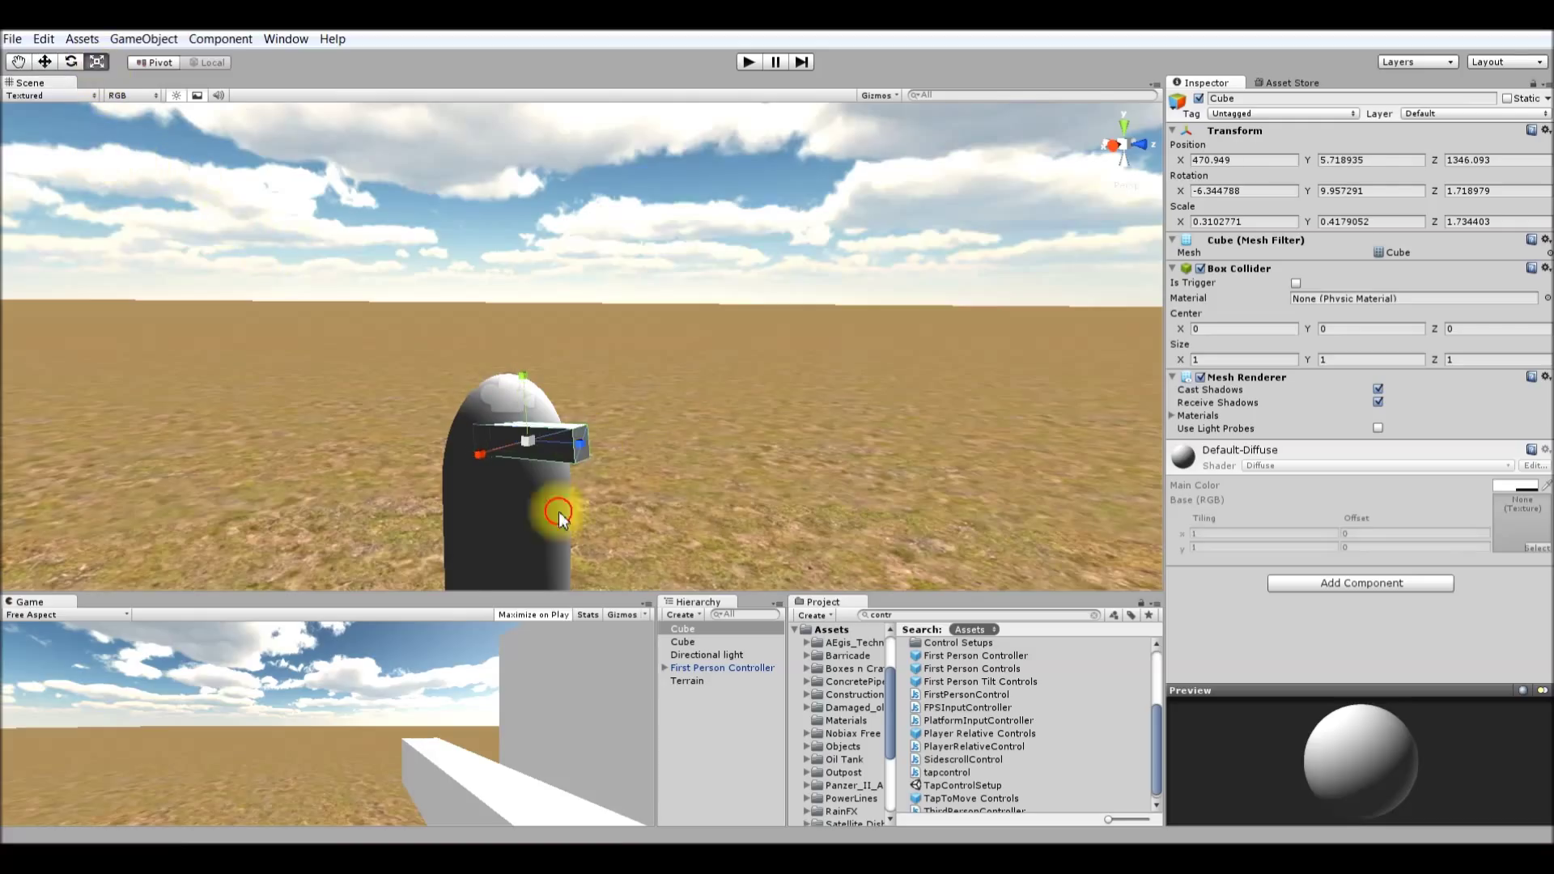
right_click_drag(559, 511, 589, 506)
scroll(589, 507, "up", 3)
scroll(589, 507, "down", 2)
left_click_drag(502, 445, 502, 464)
left_click_drag(464, 532, 463, 526)
- Raise the bar to about Y 5.87 and shift it sideways to about X 470.83
left_click(44, 61)
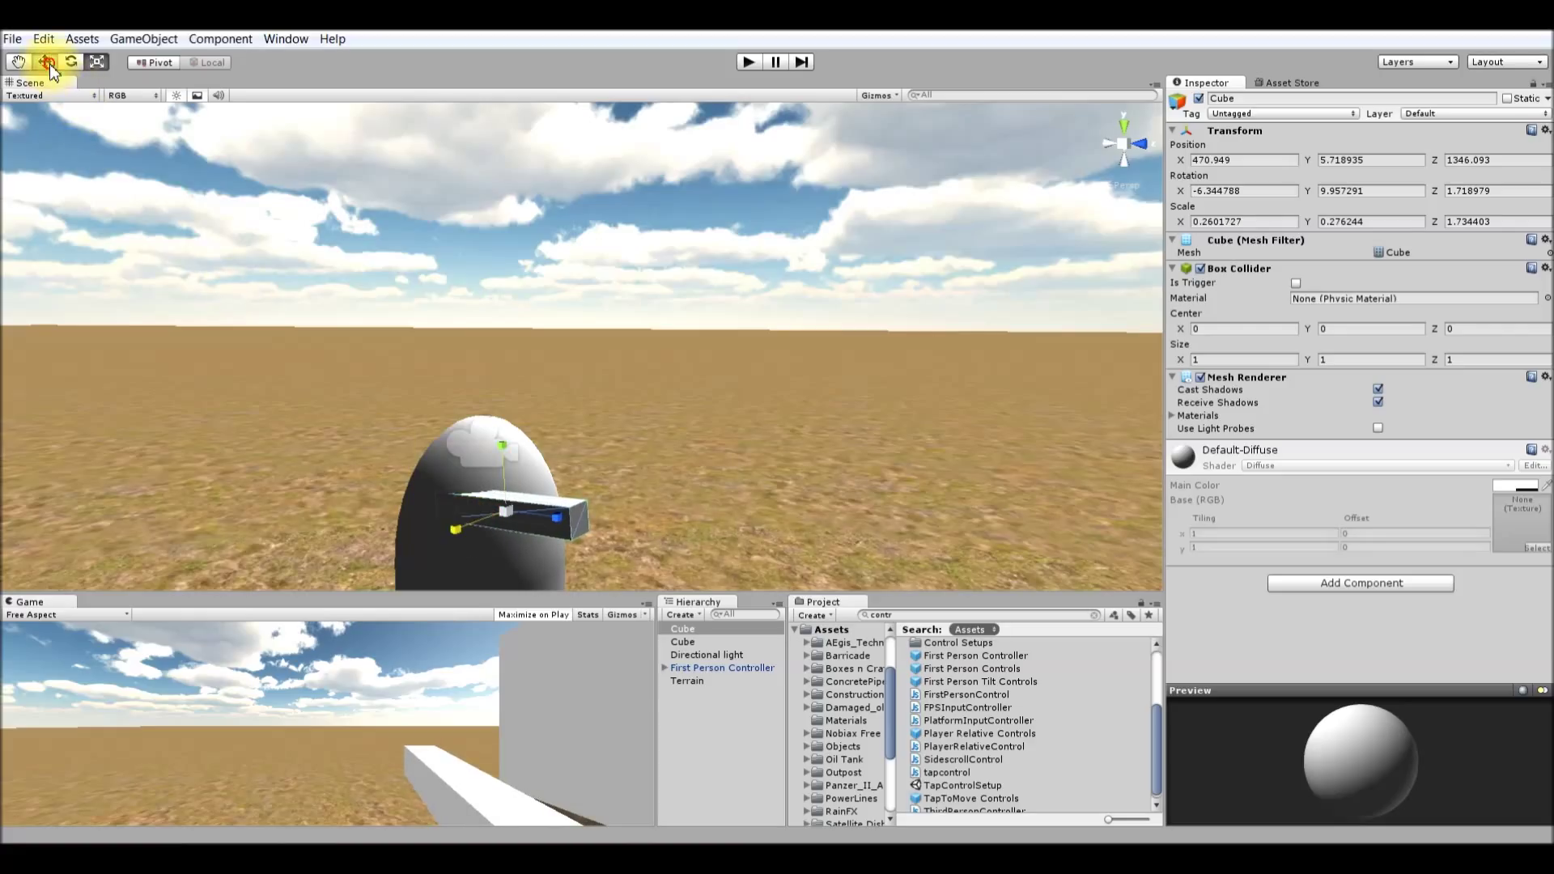
left_click_drag(503, 436, 507, 421)
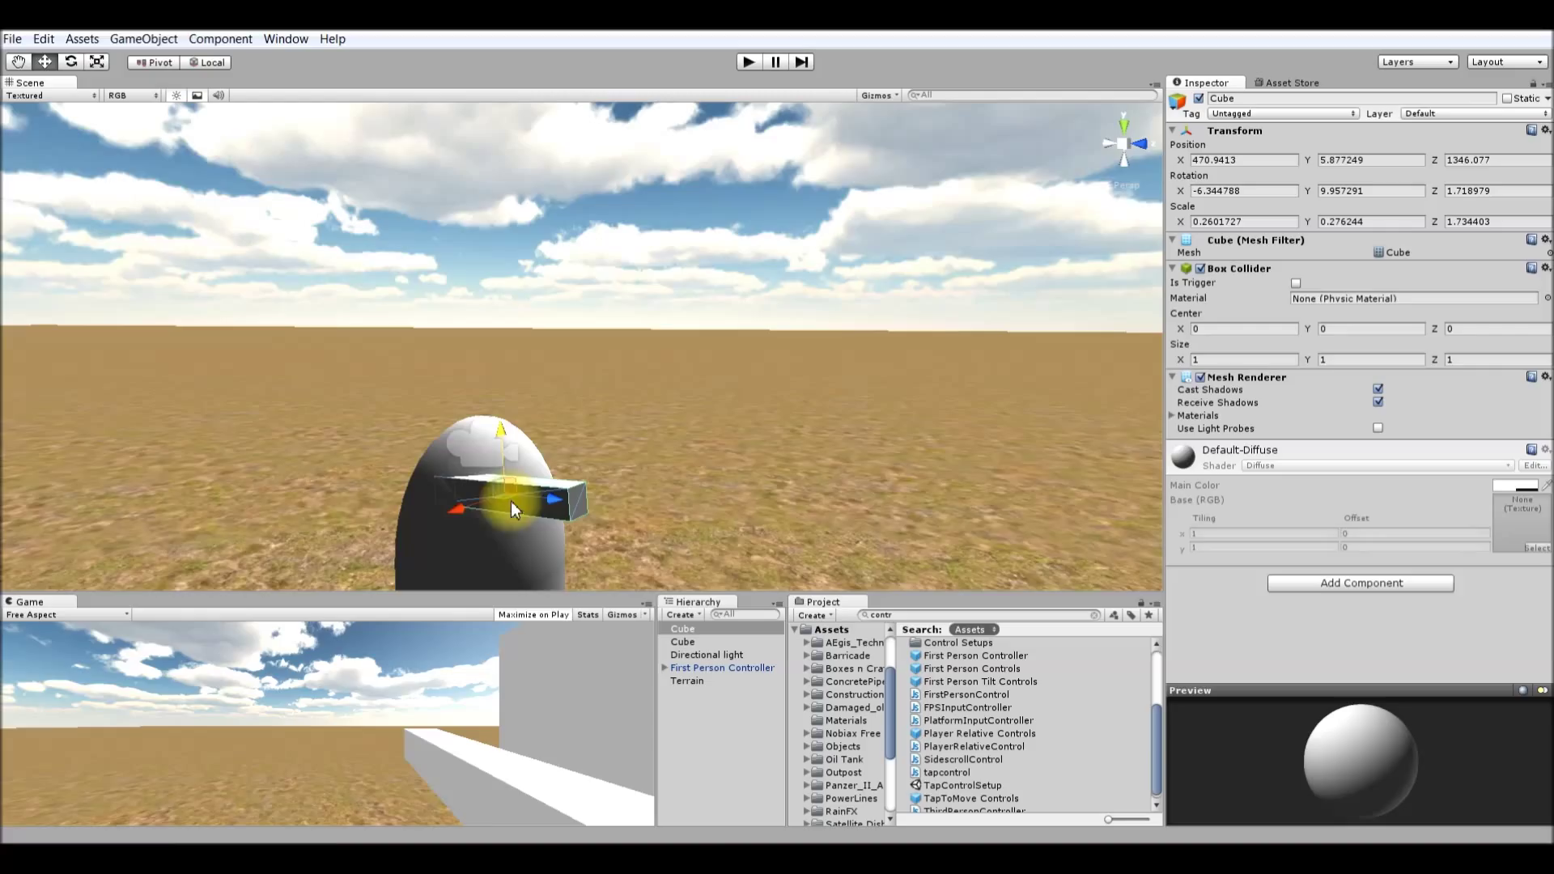
left_click_drag(476, 519, 467, 504)
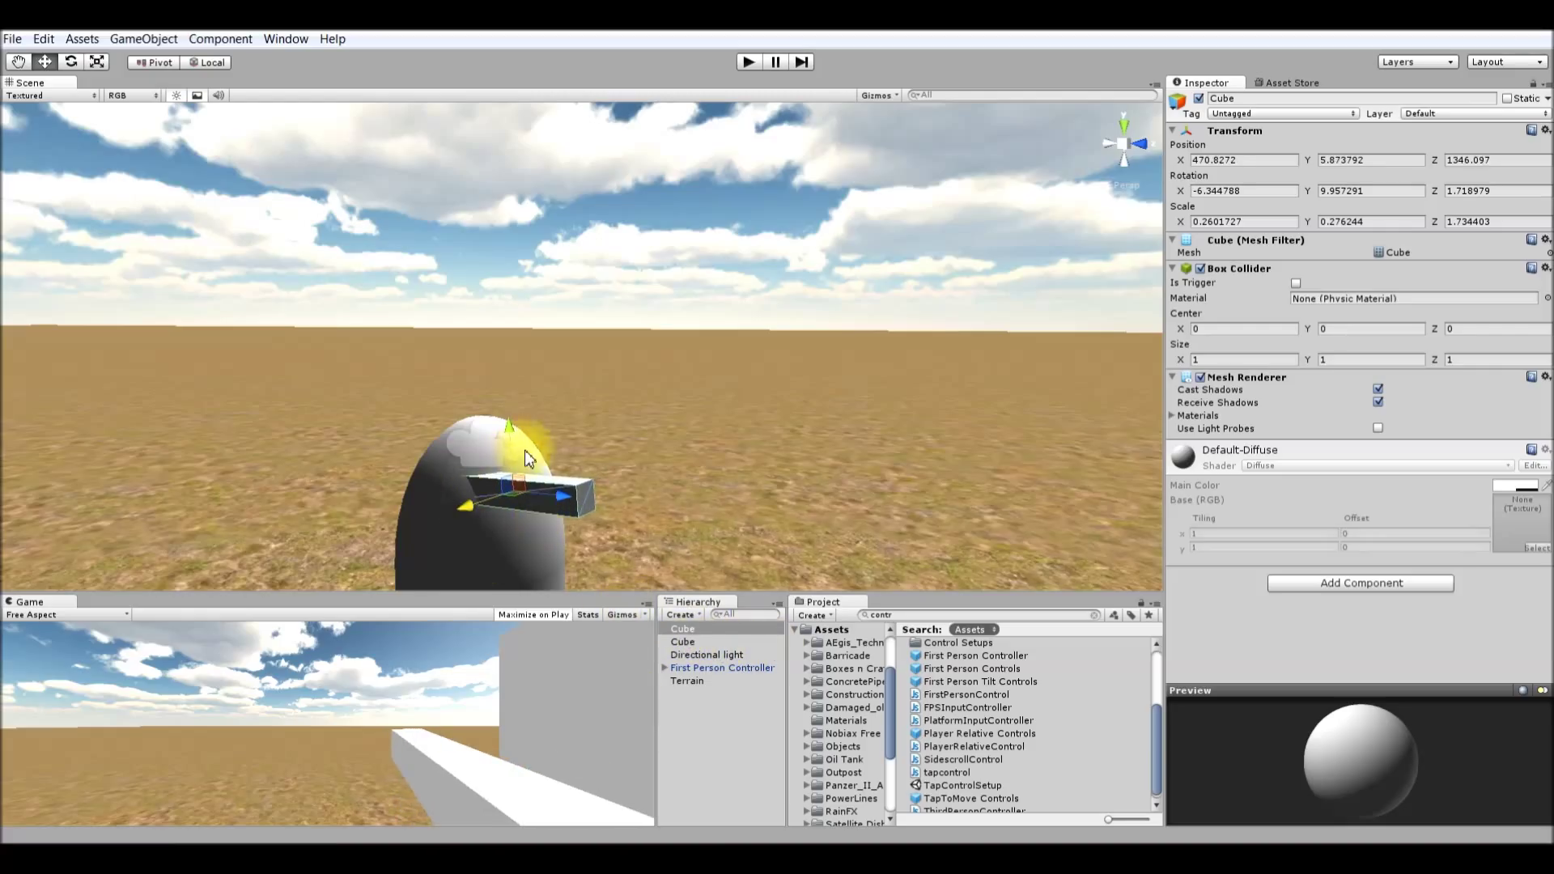
- Make the bar-shaped cube a child of the First Person Controller's Main Camera
right_click_drag(525, 450, 583, 615)
key("w")
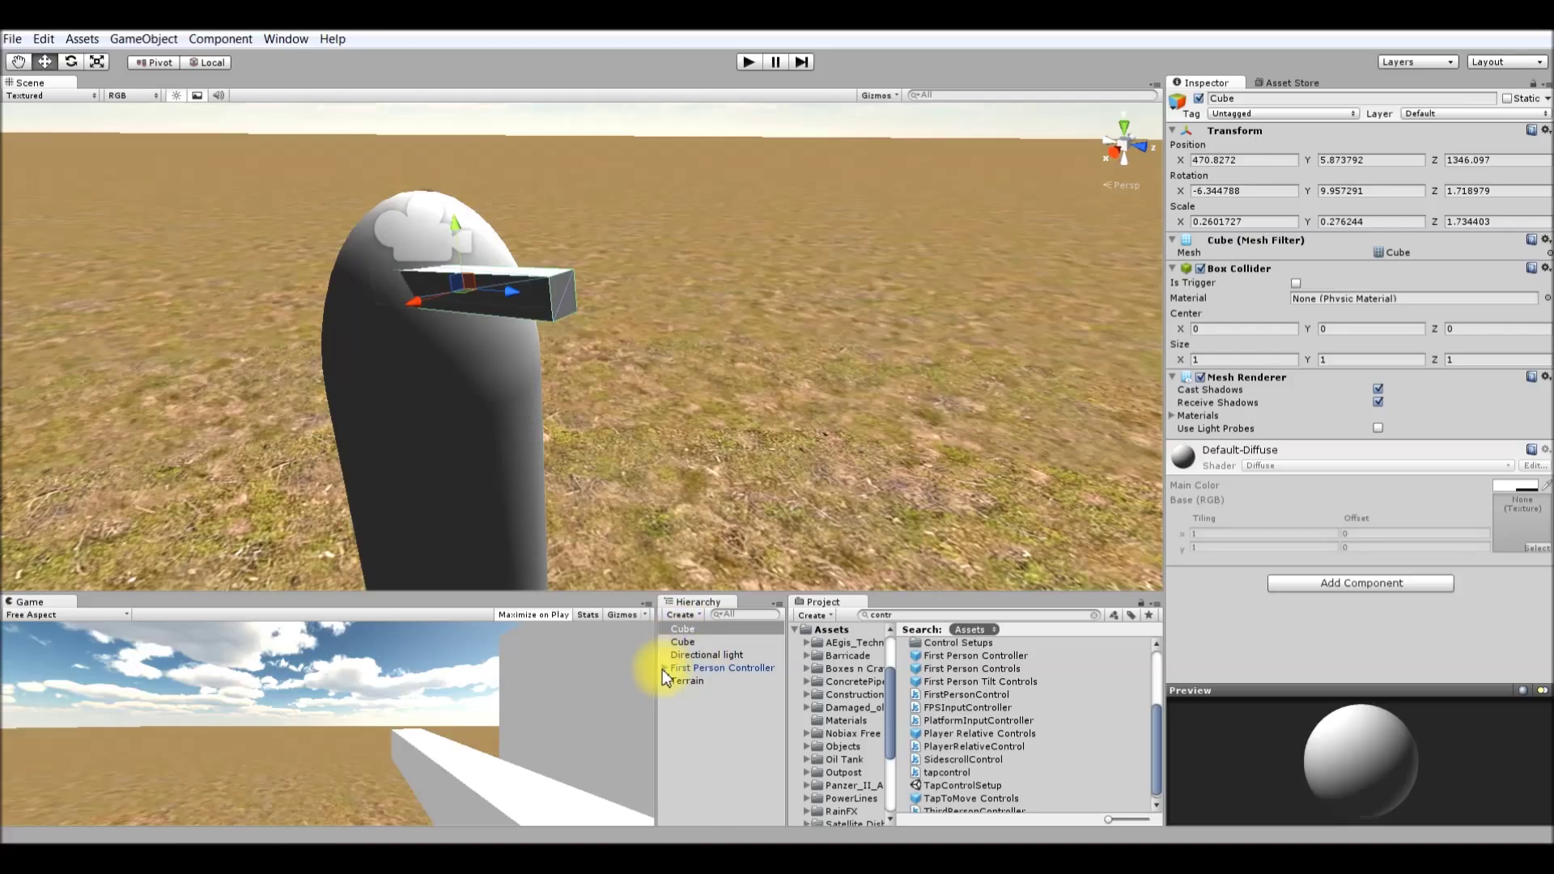
left_click(662, 668)
left_click(708, 694)
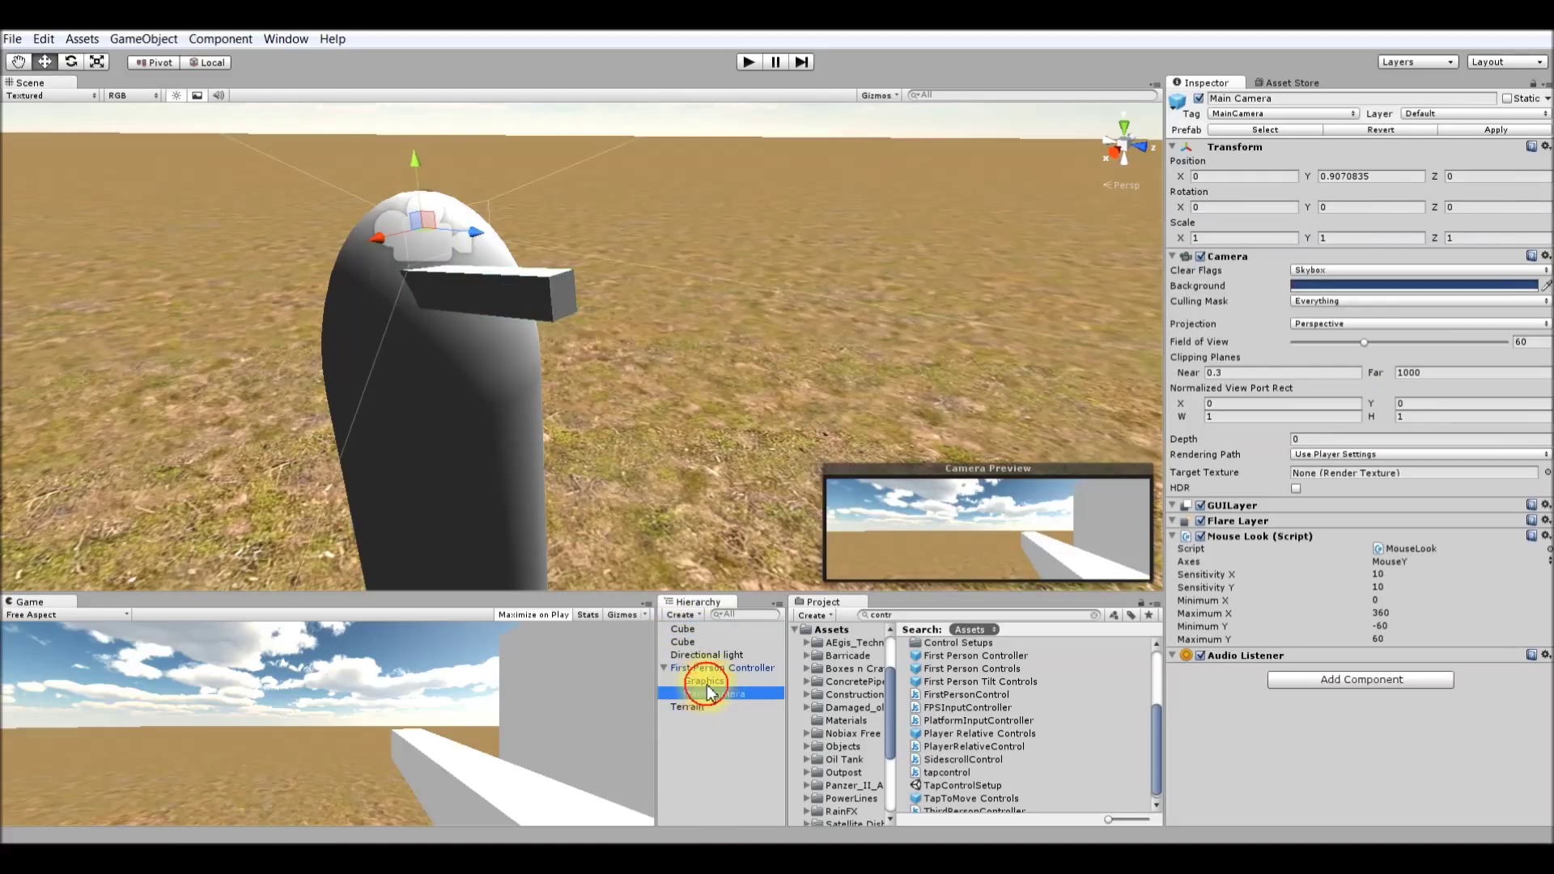
left_click(483, 289)
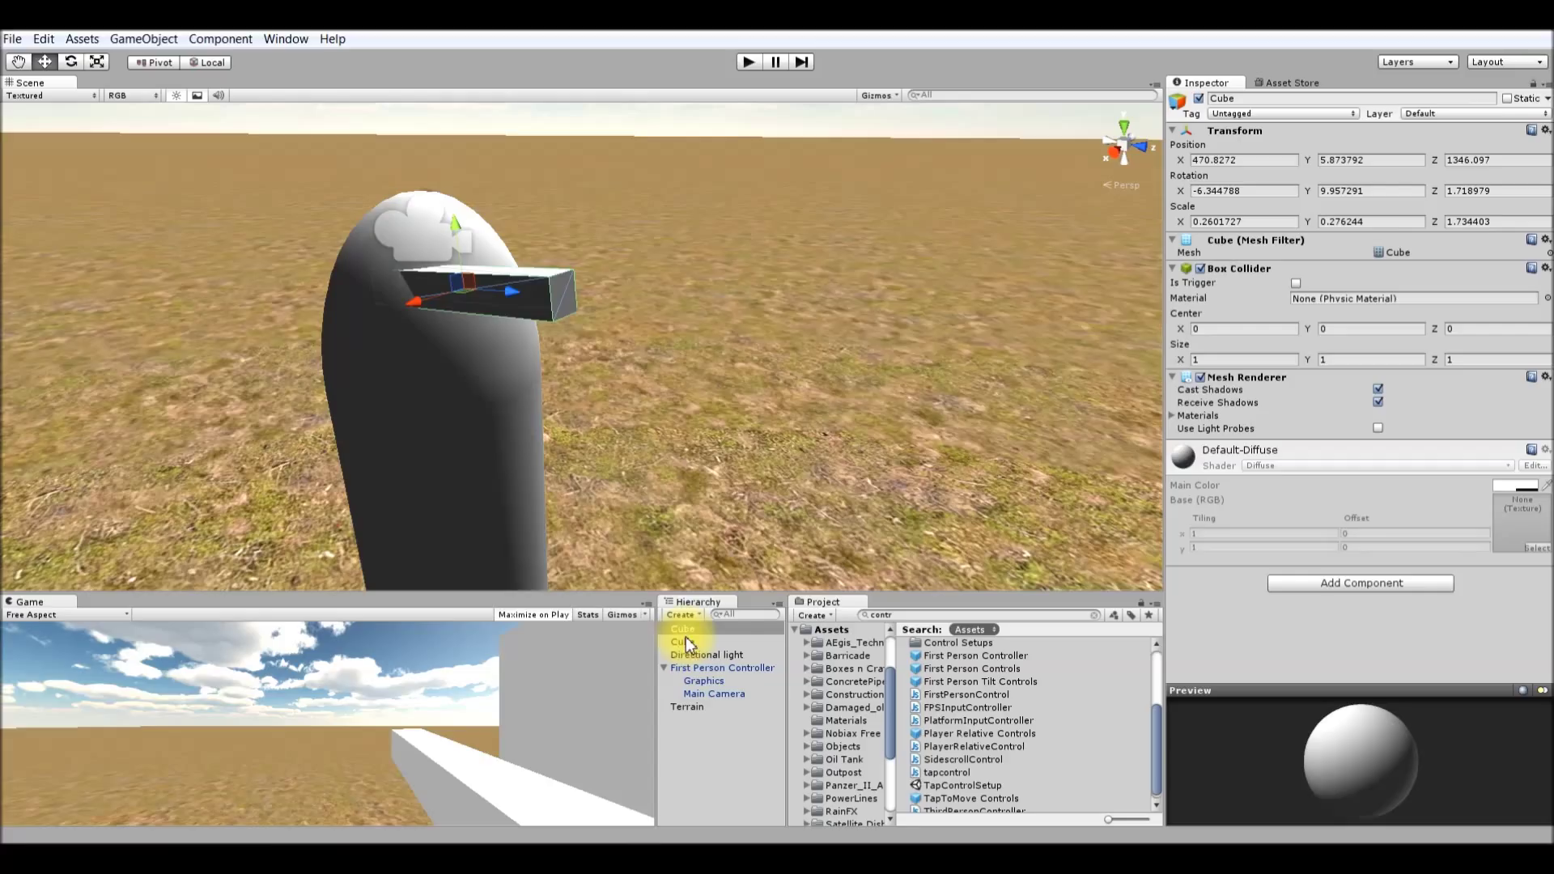
left_click_drag(687, 640, 696, 690)
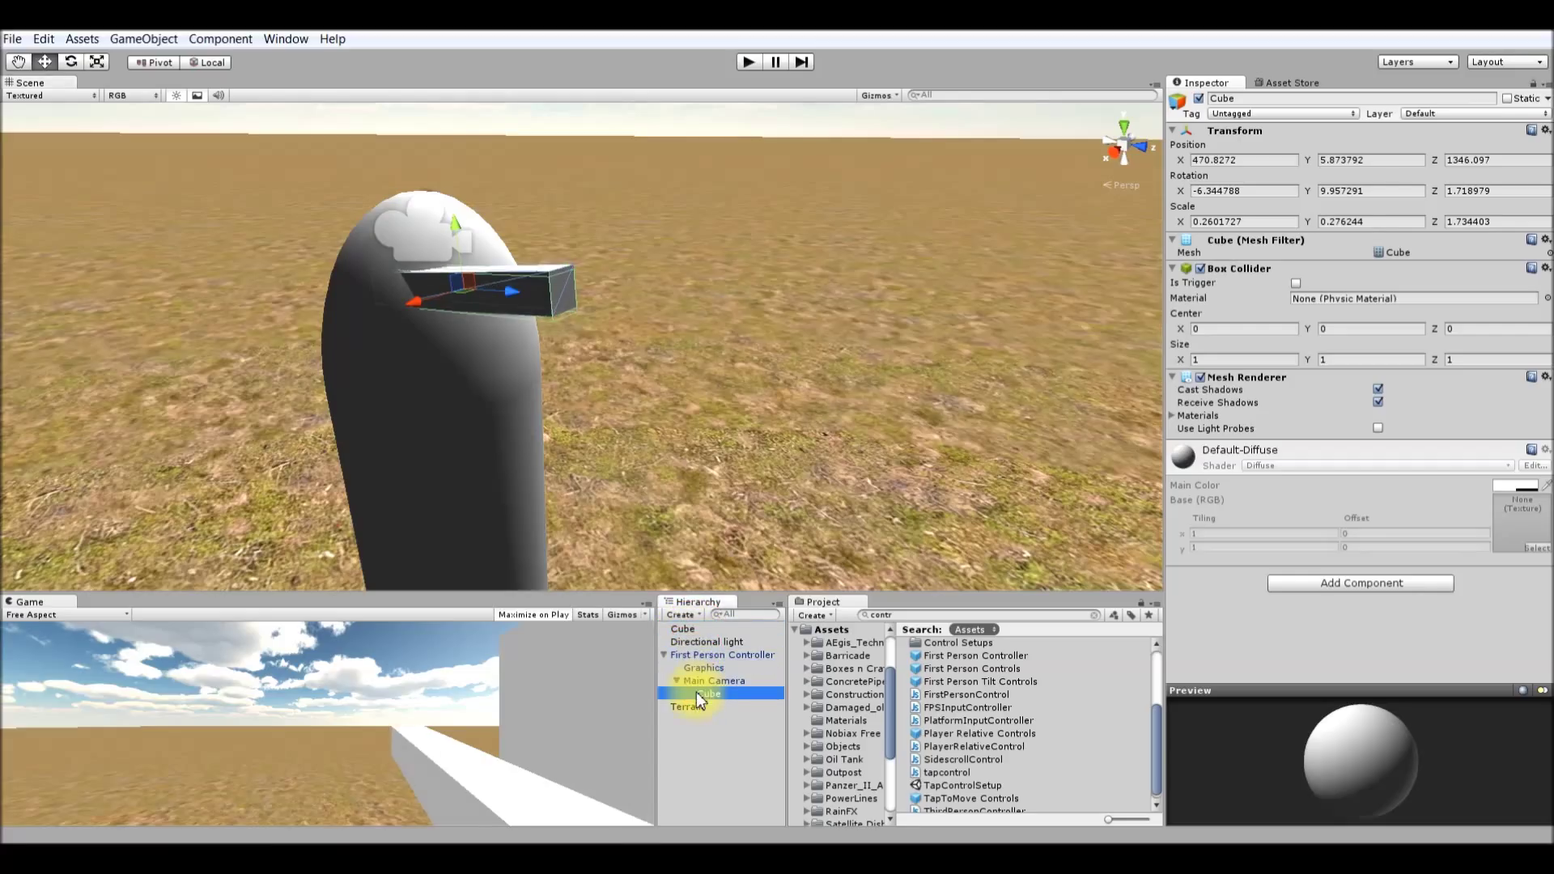
- Play-test the scene briefly with the bar attached to the camera, and stop the game
left_click(749, 62)
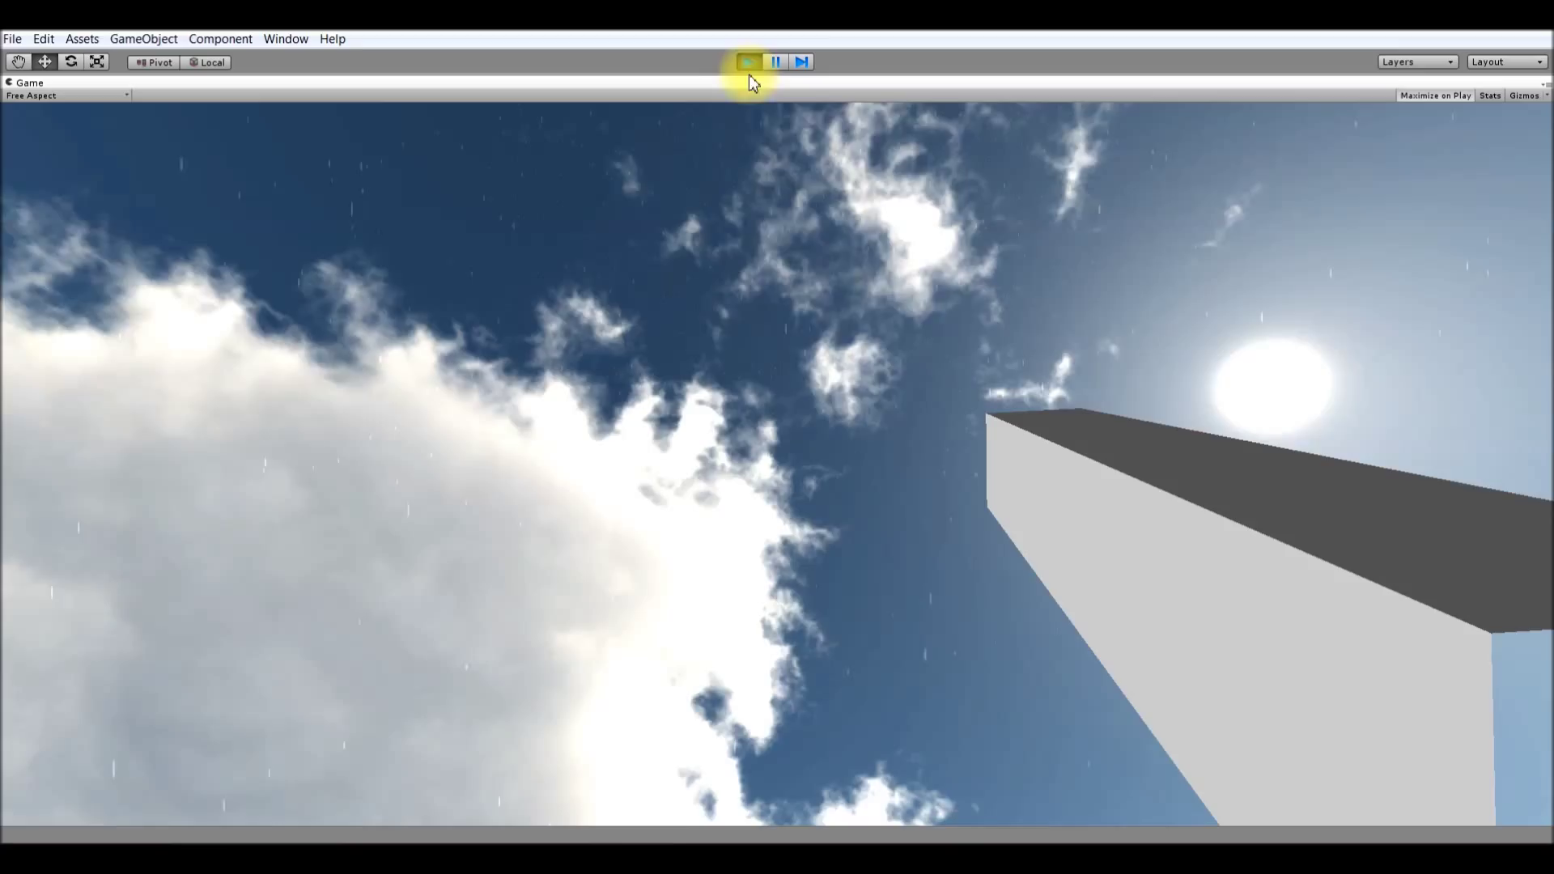
left_click(887, 253)
left_click(748, 62)
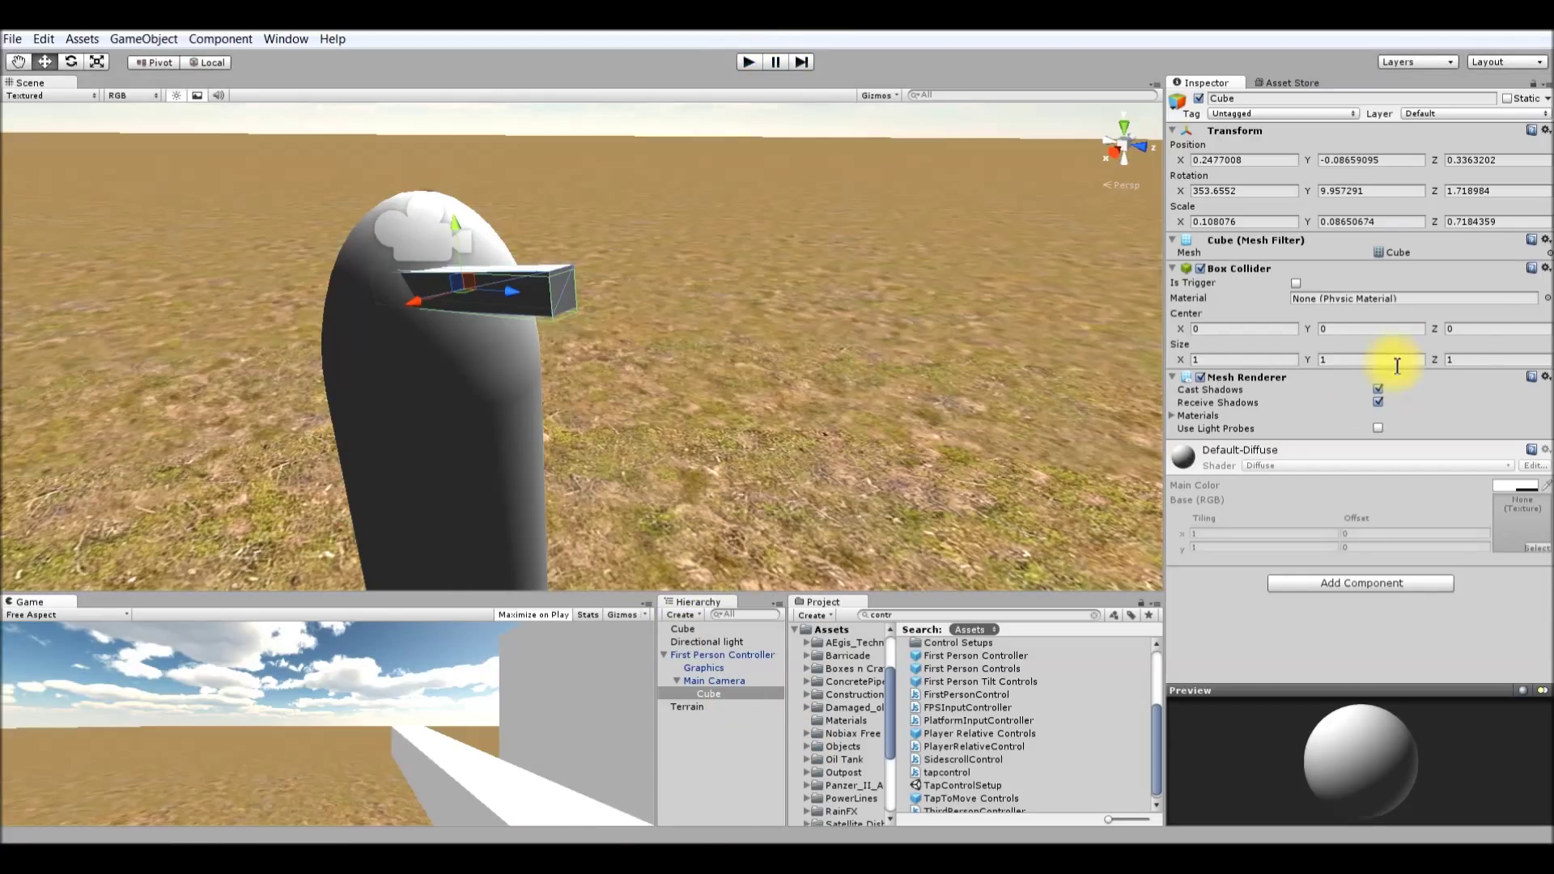
- Remove the Box Collider component from the bar-shaped cube
left_click(1545, 268)
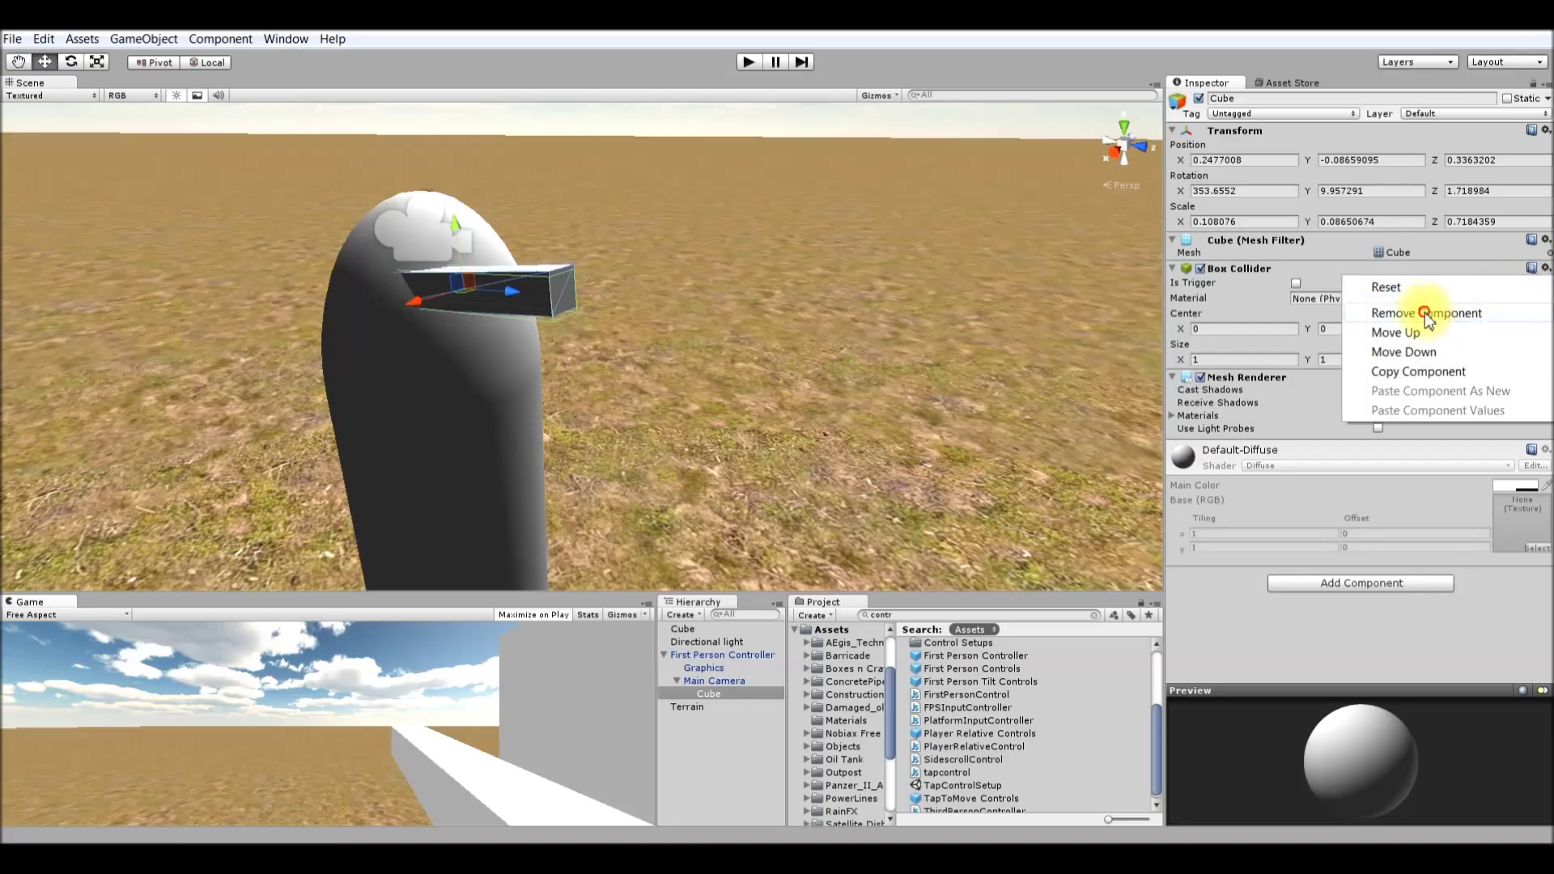
left_click(1465, 321)
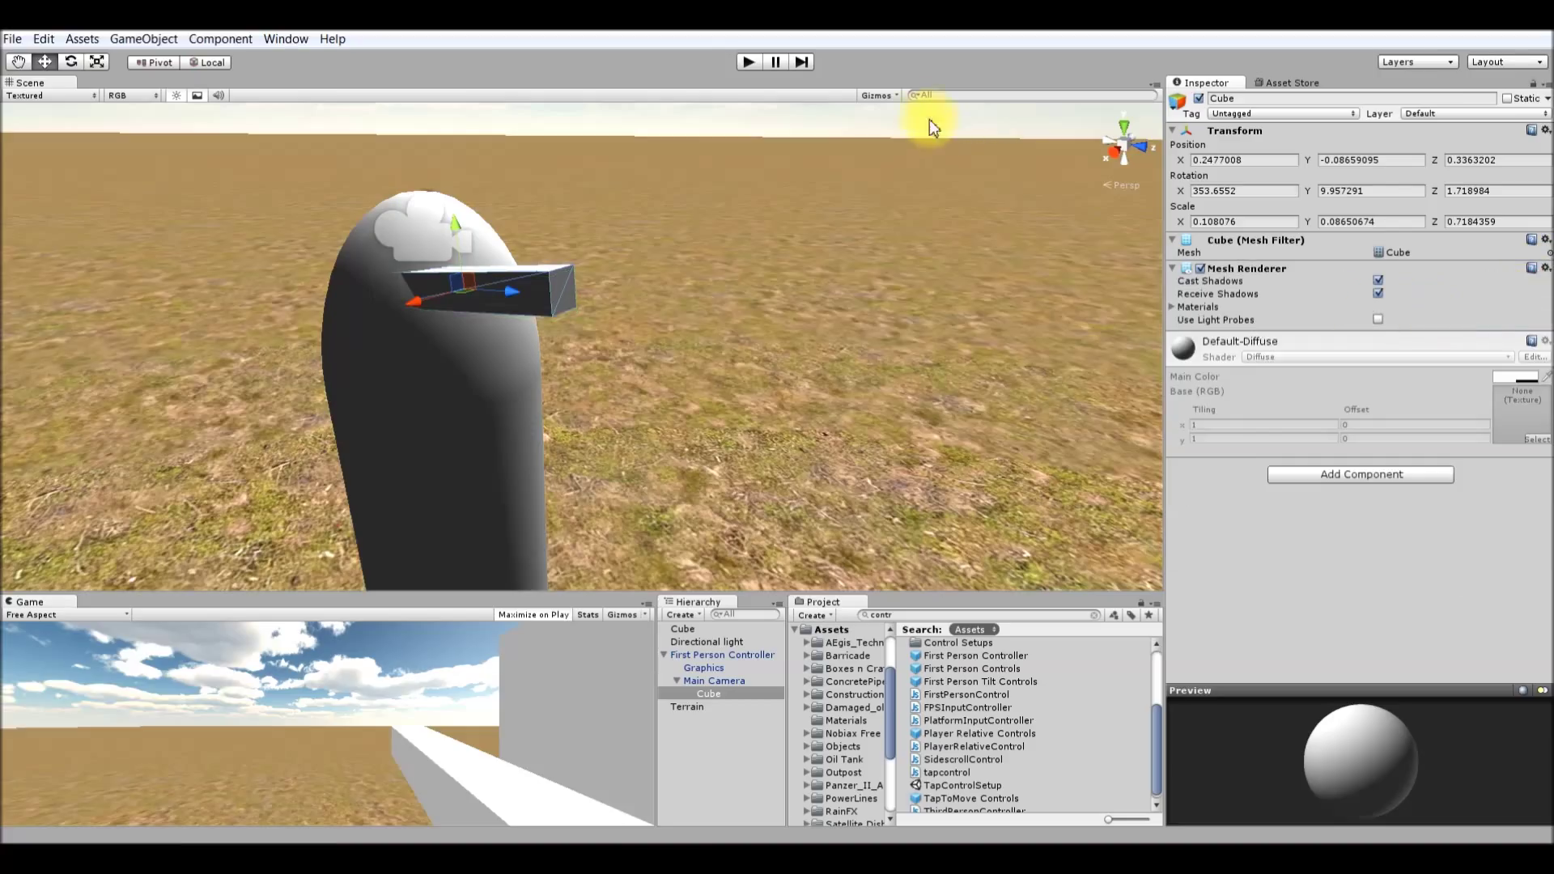
- Play-test the scene by walking and looking around the large cube to check how the bar follows the camera
left_click(750, 62)
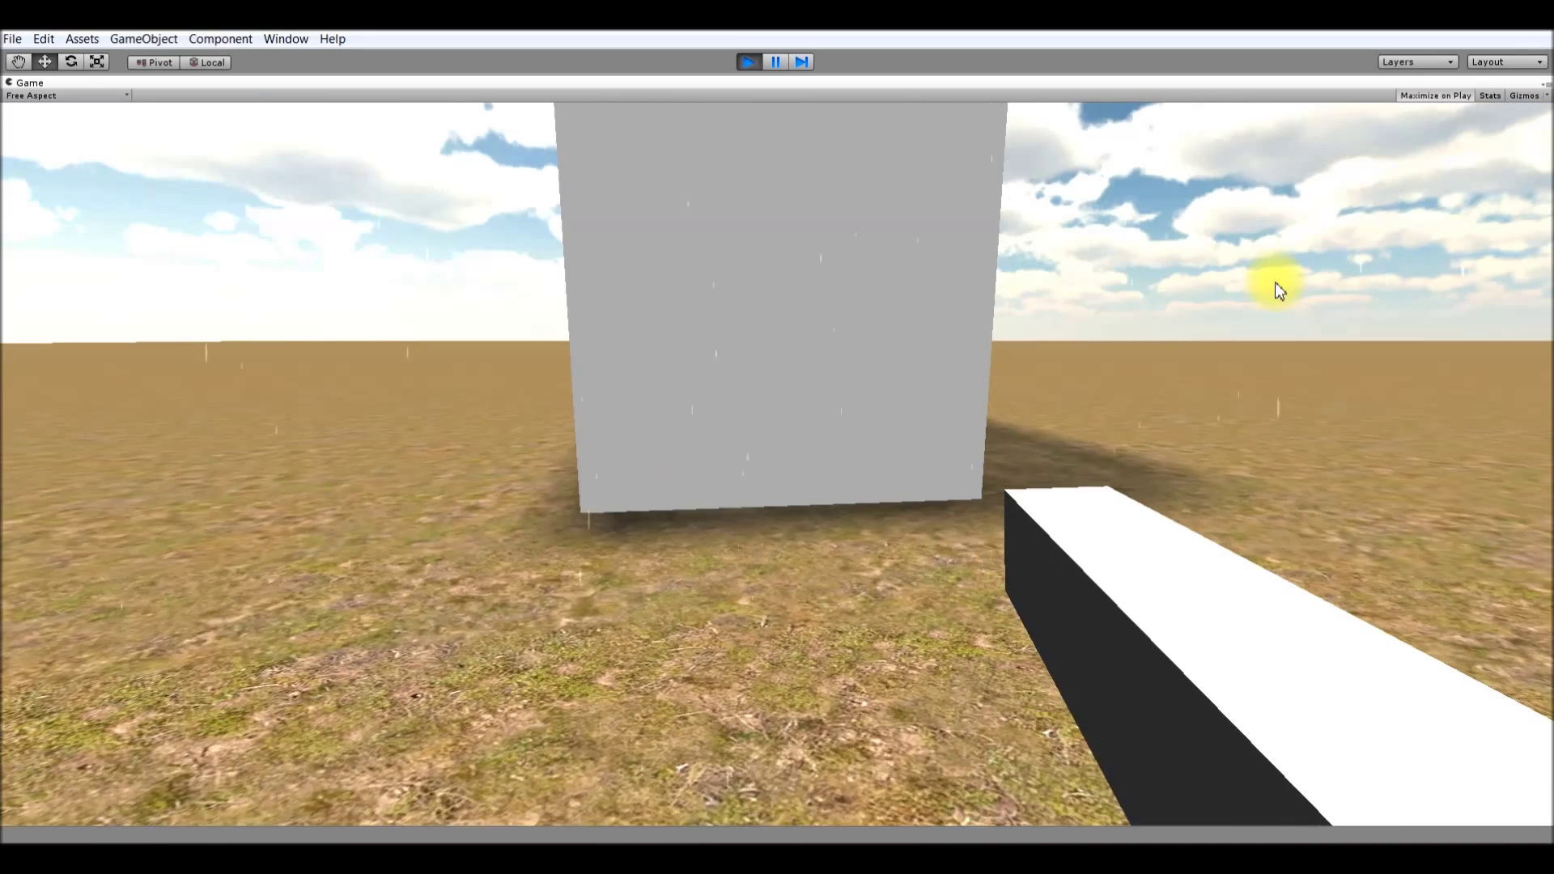
key("w")
key("d")
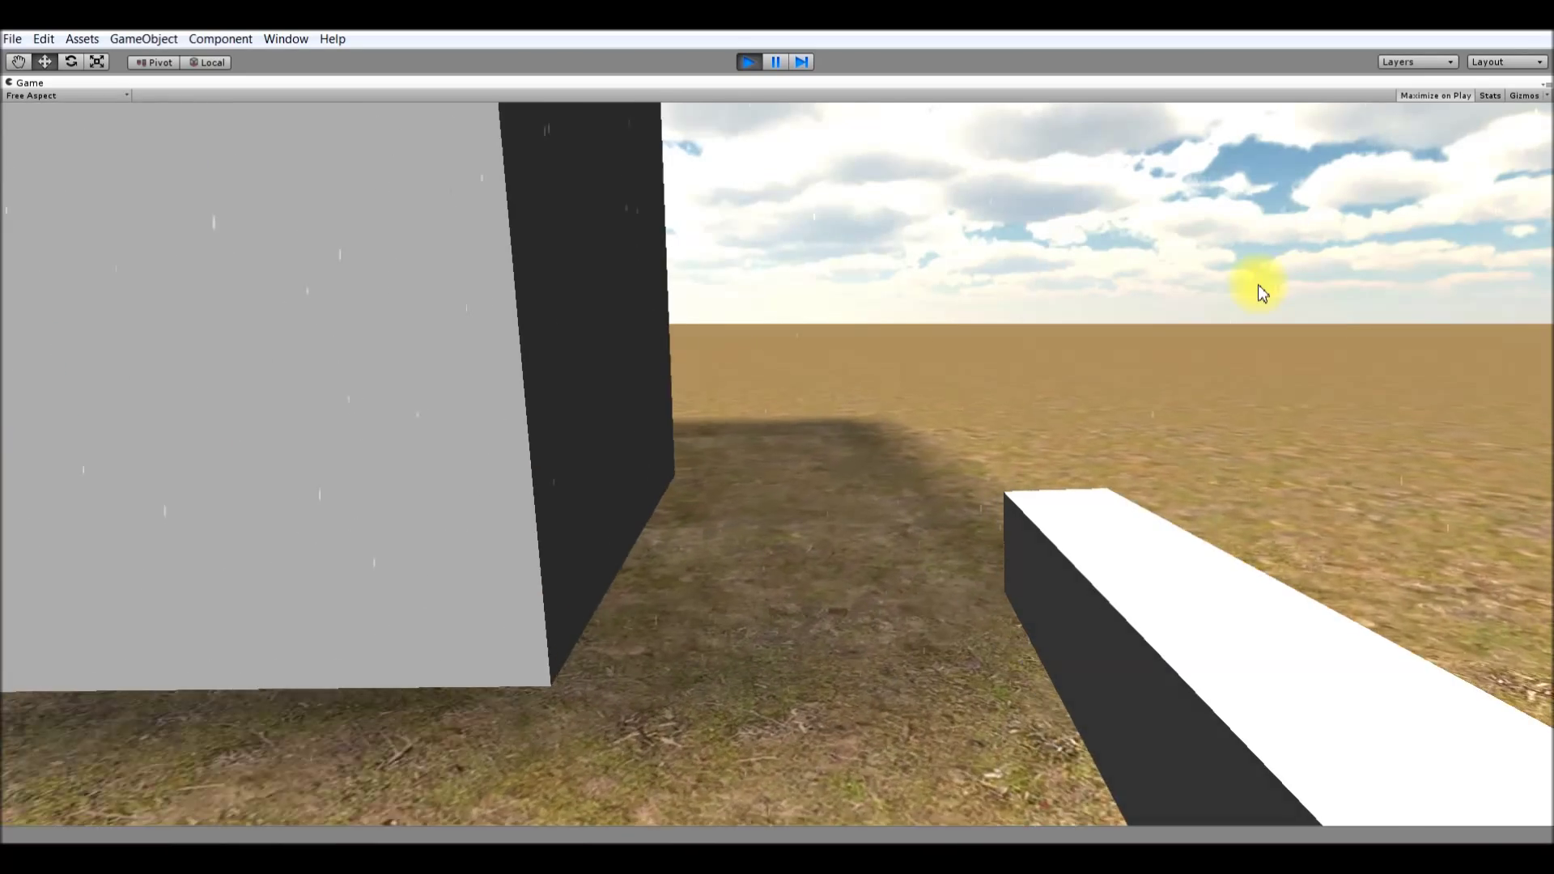
key("w")
key("d")
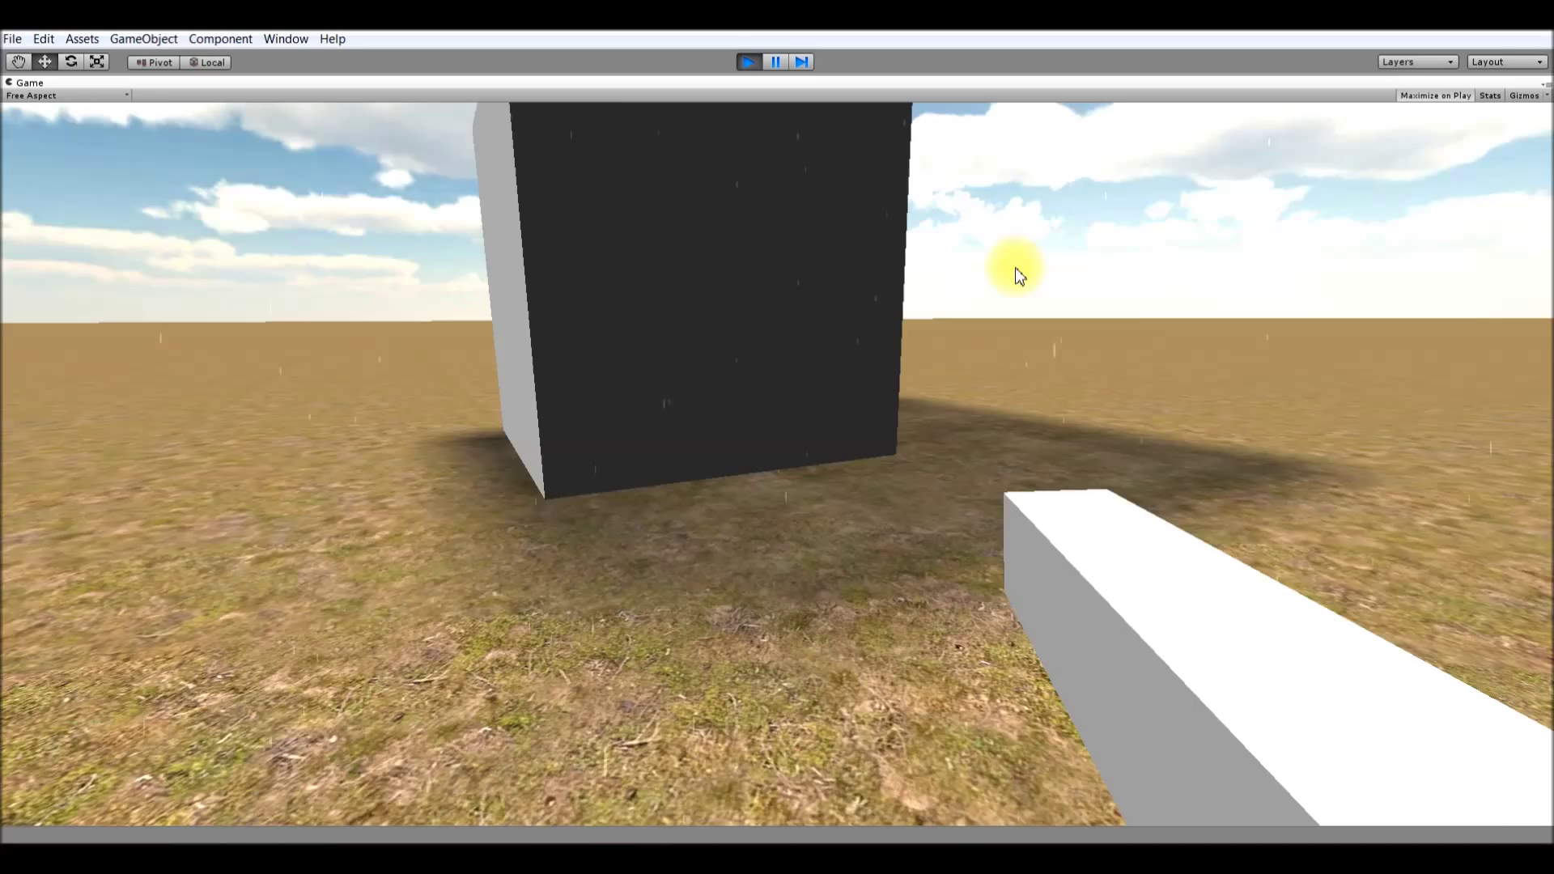
key("w")
key("d")
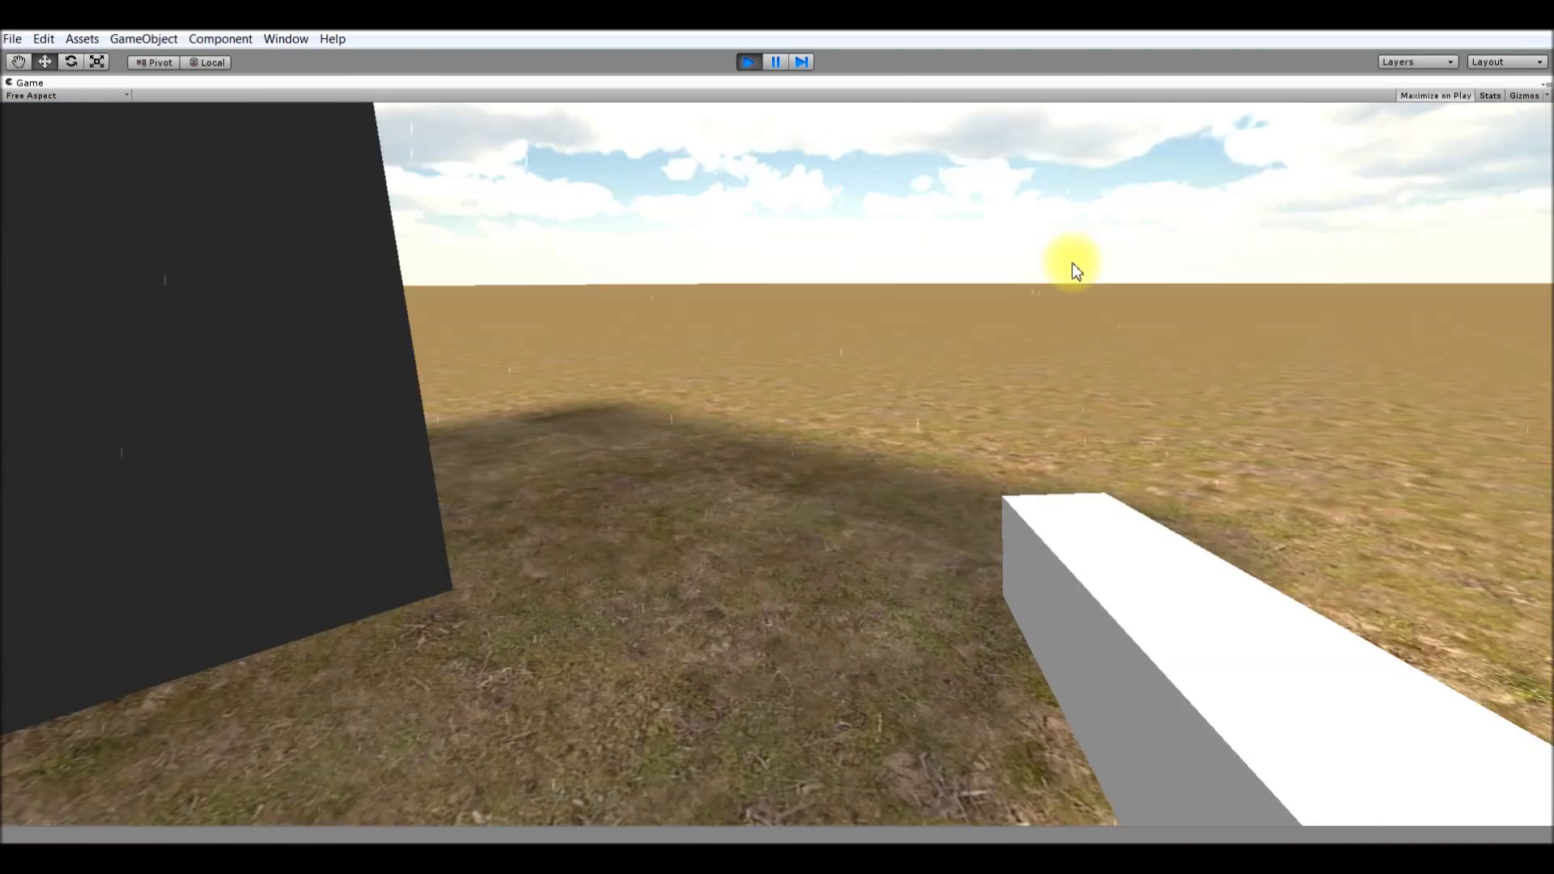
key("w")
key("d")
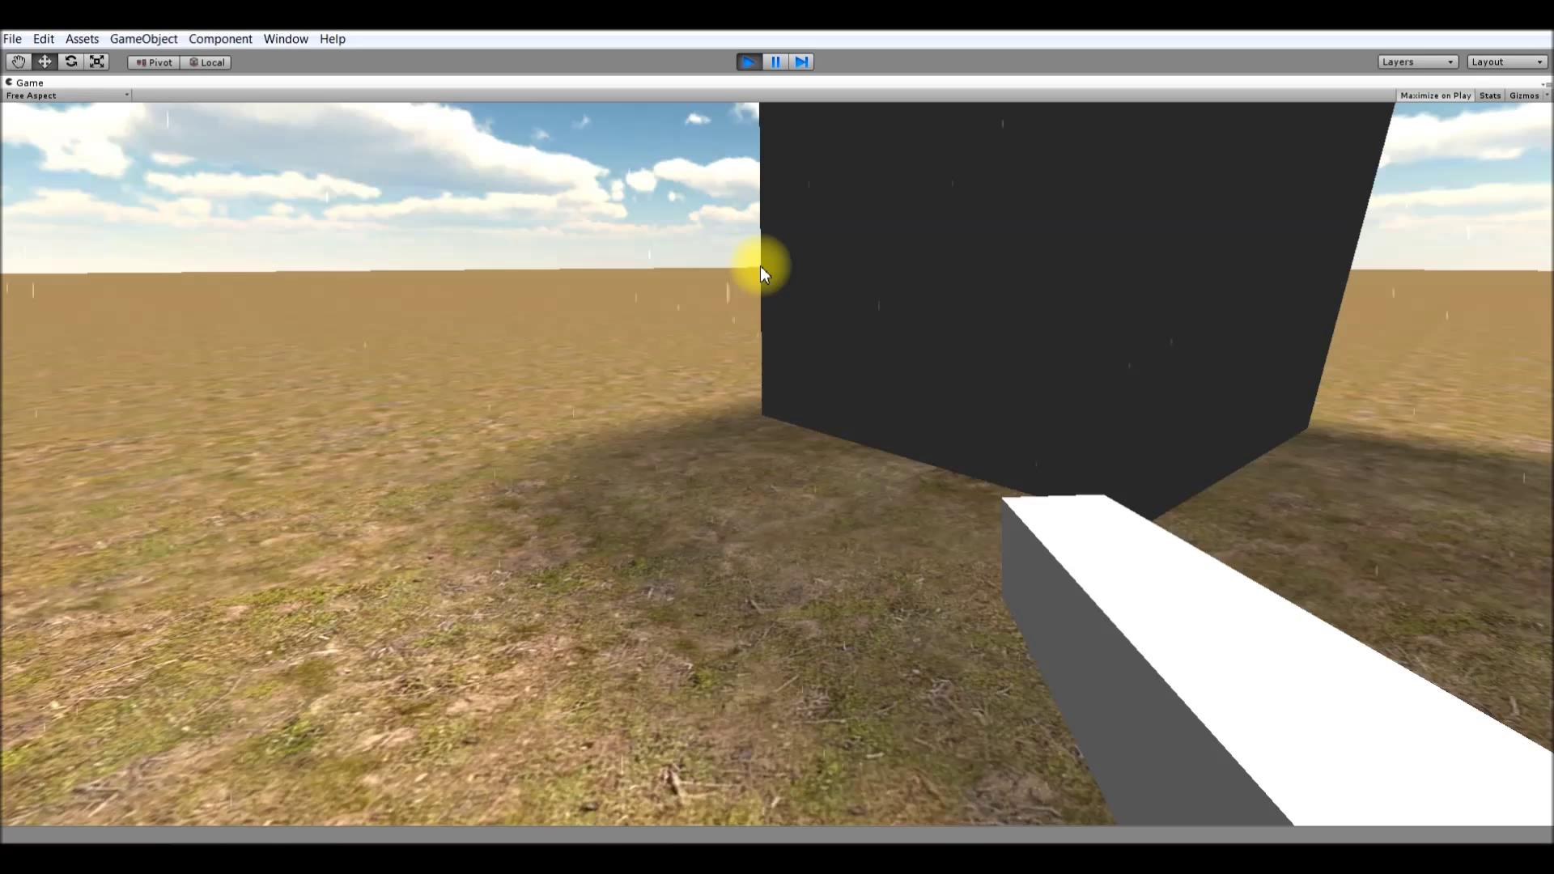
key("w")
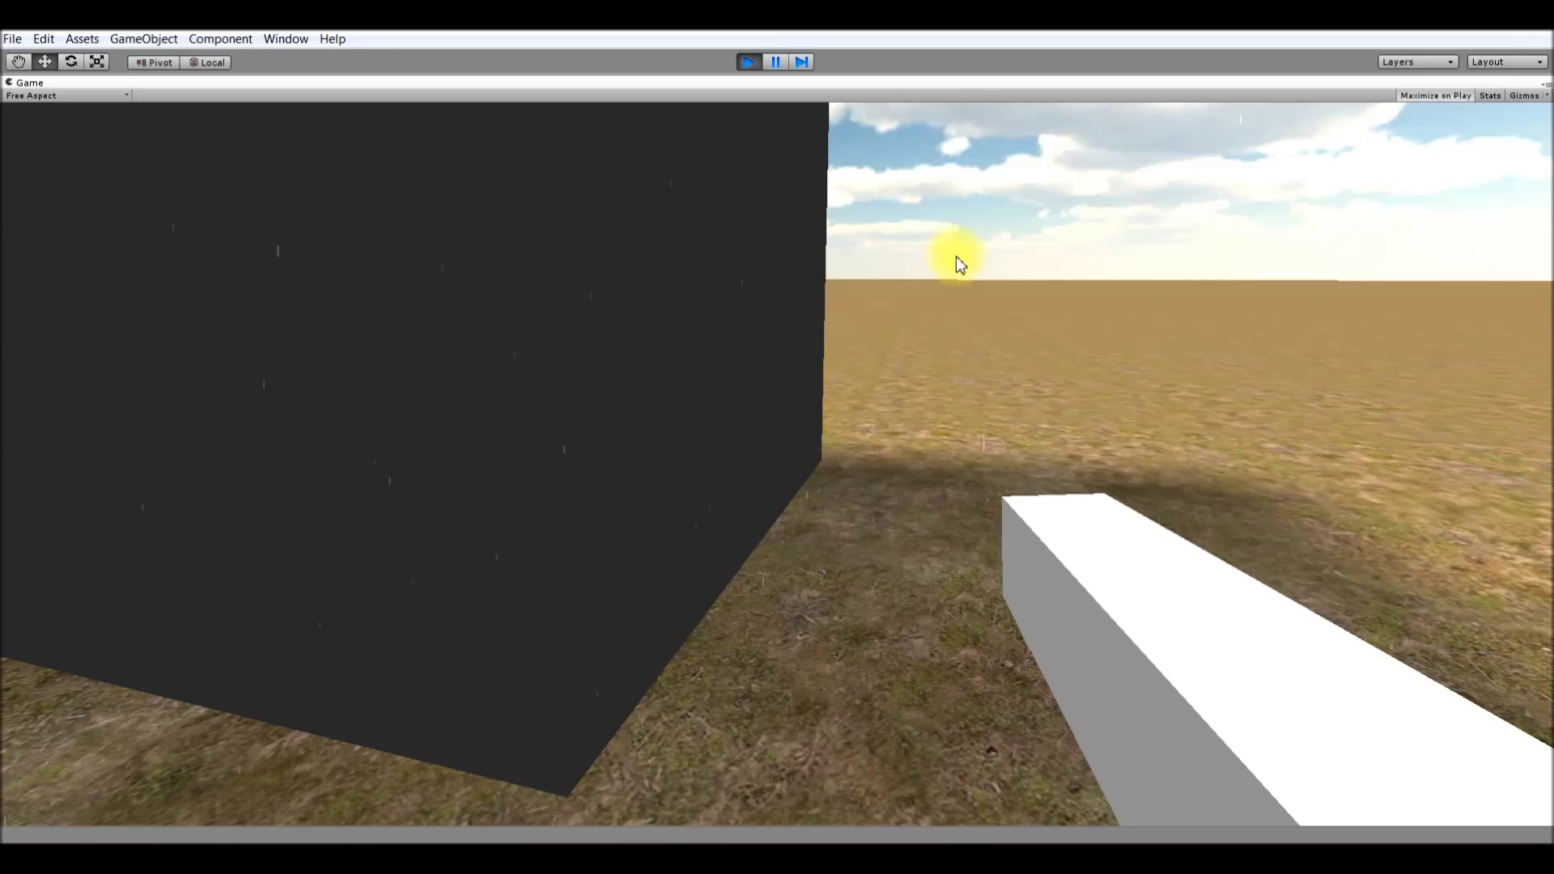
key("w")
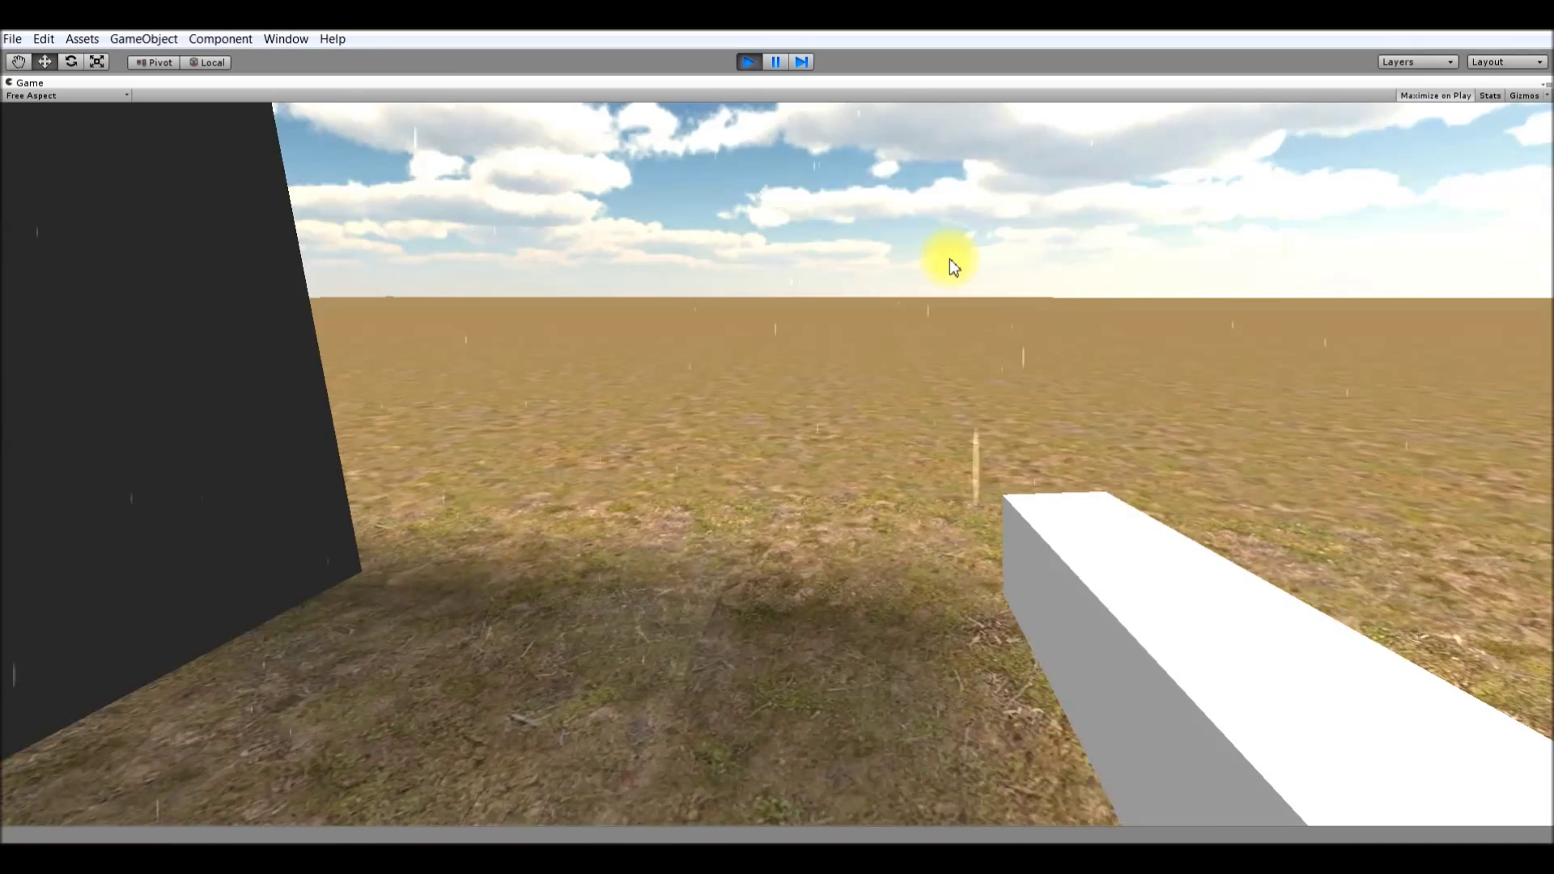
key("w")
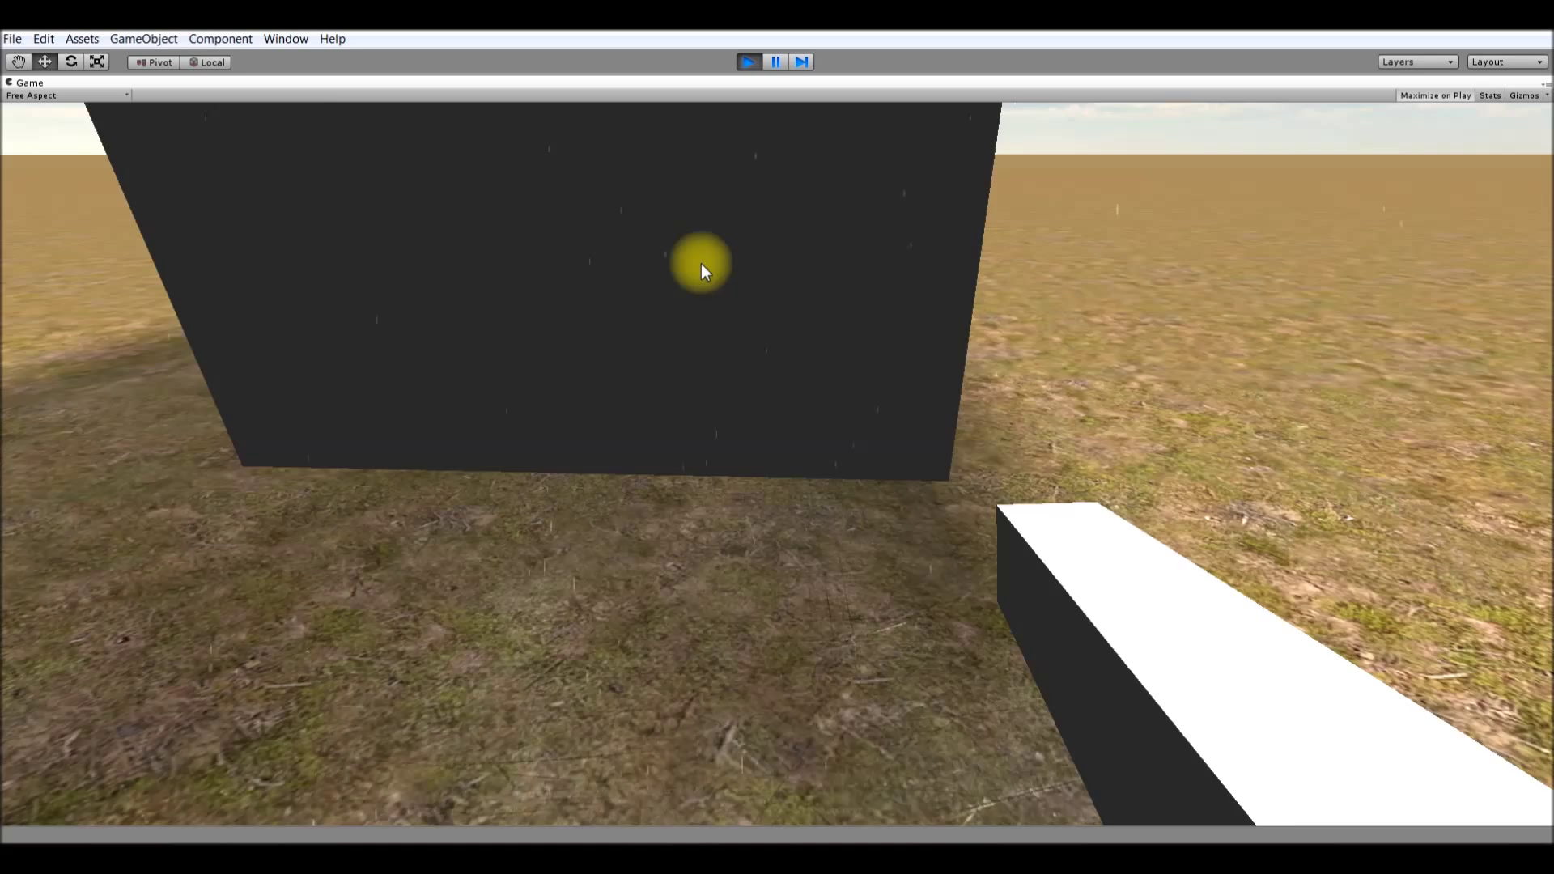
key("s")
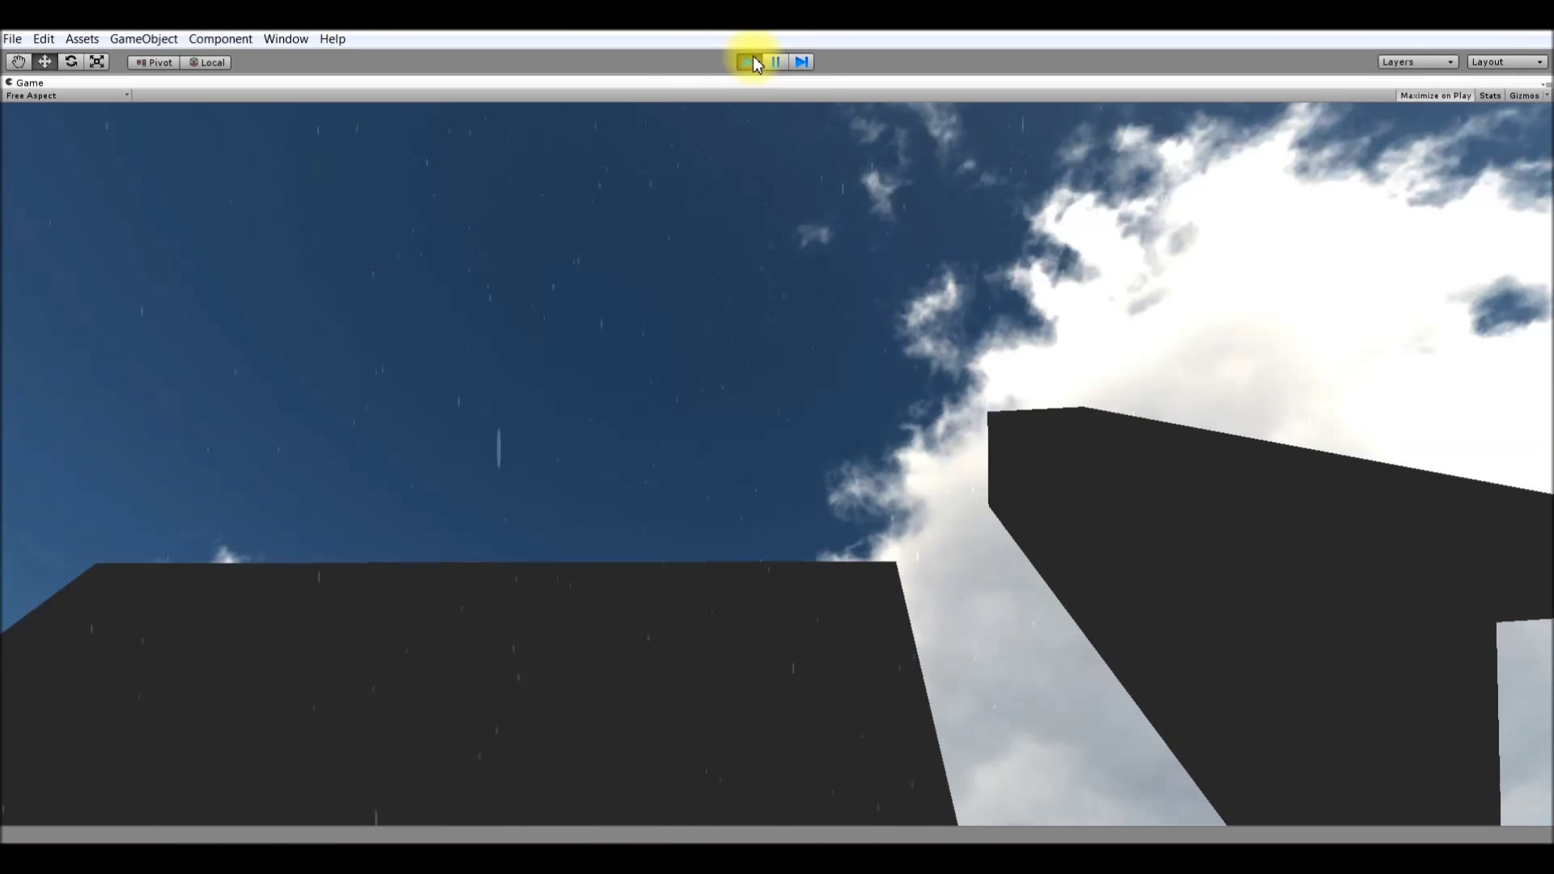
- Stop the game and stand the camera's bar upright, rotated about 304, 42, 313 degrees and positioned at about X 0.44, Y -0.09, Z 0.37
left_click(751, 62)
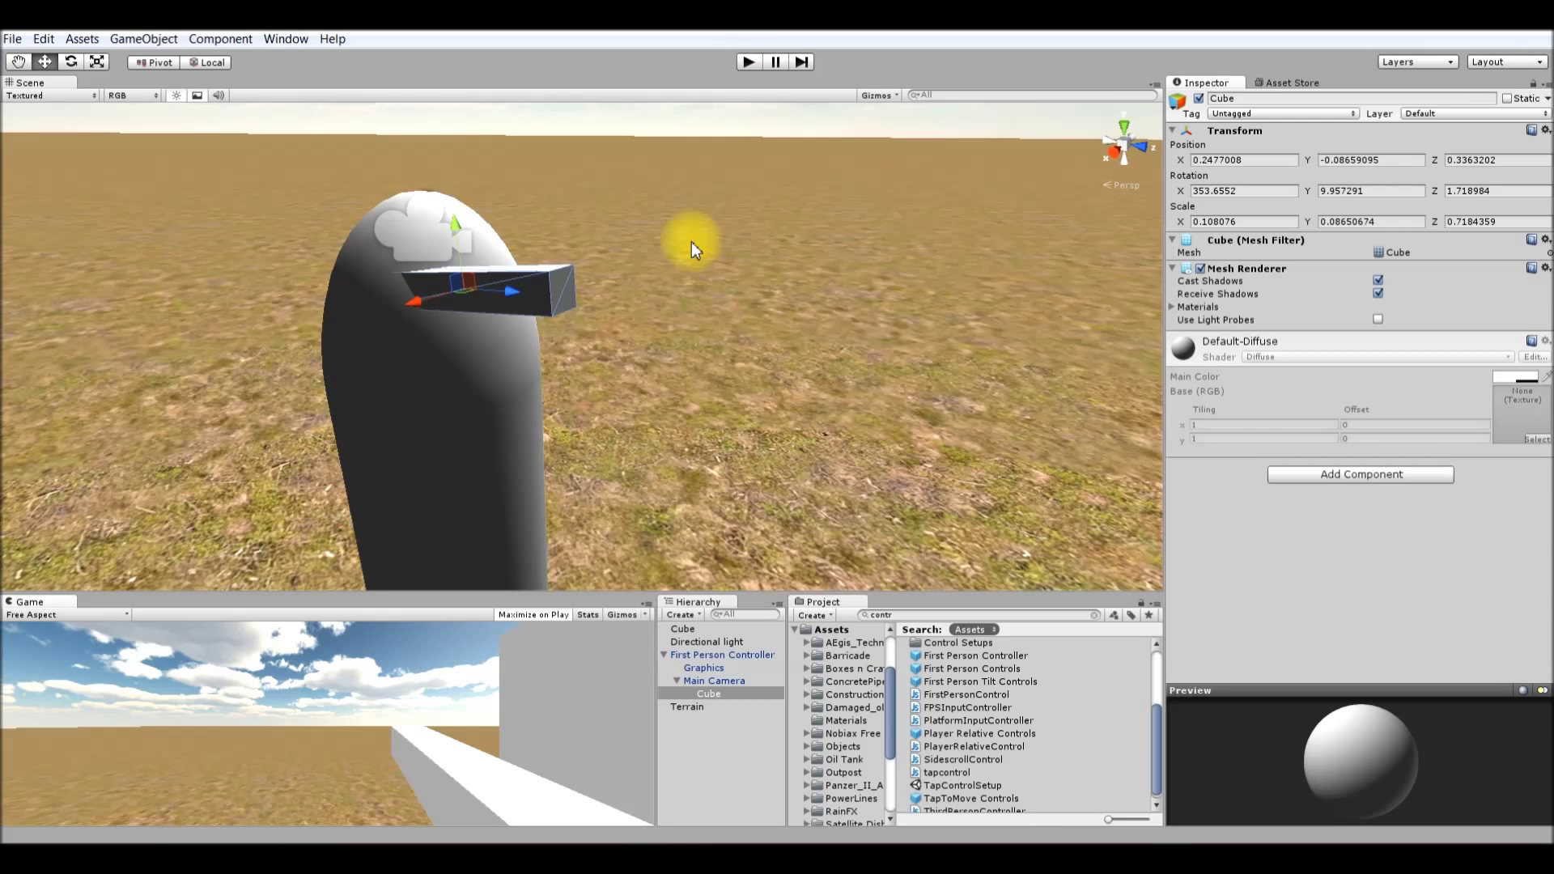
right_click_drag(691, 241, 612, 238)
scroll(612, 239, "up", 2)
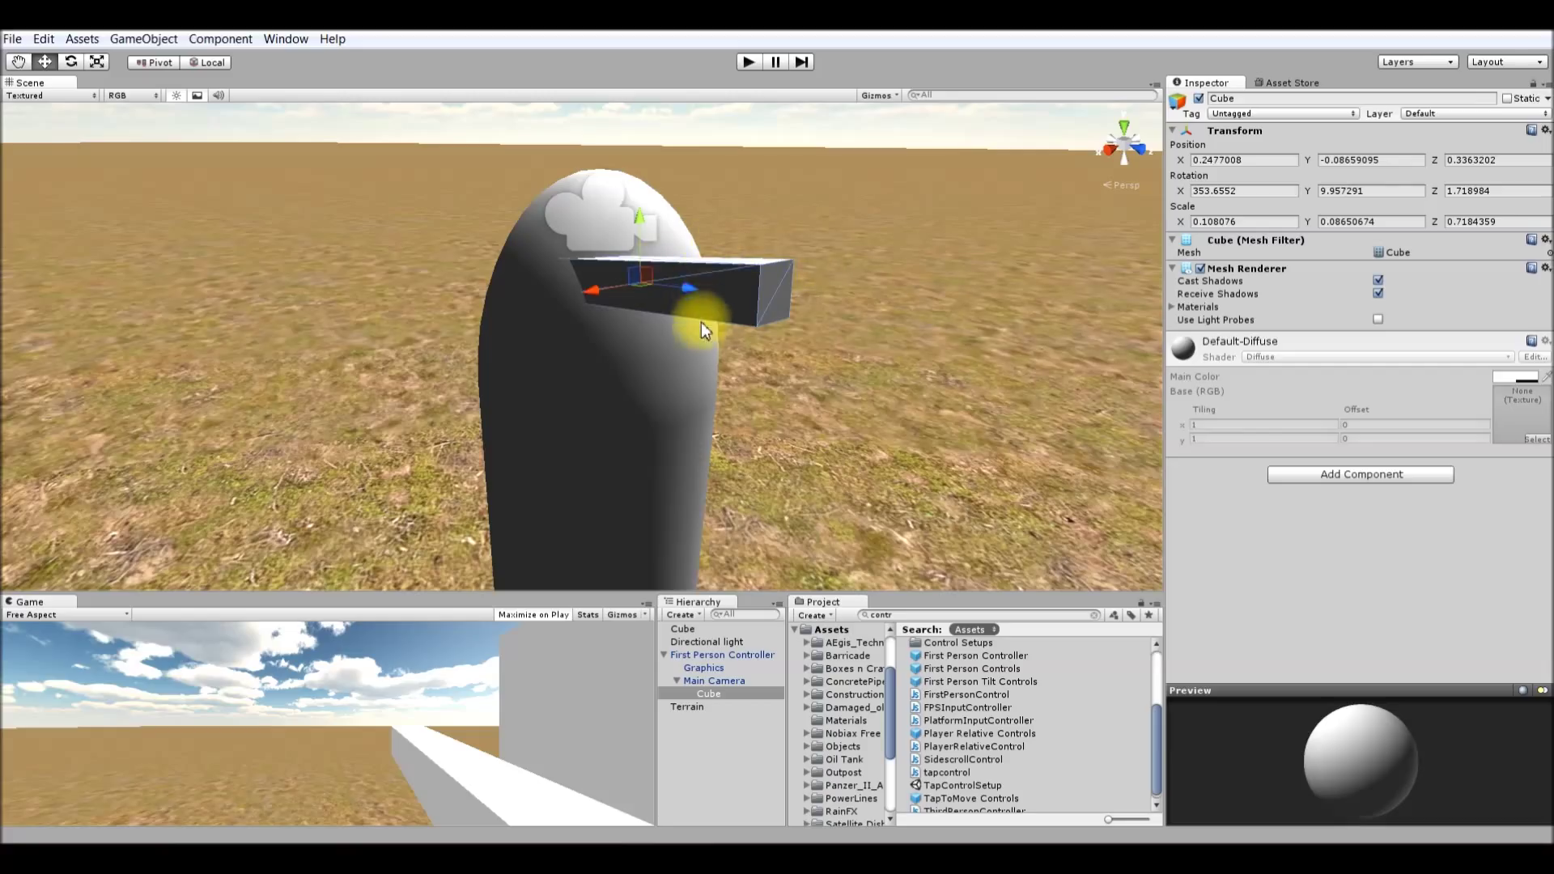
left_click(72, 62)
left_click_drag(663, 222, 622, 142)
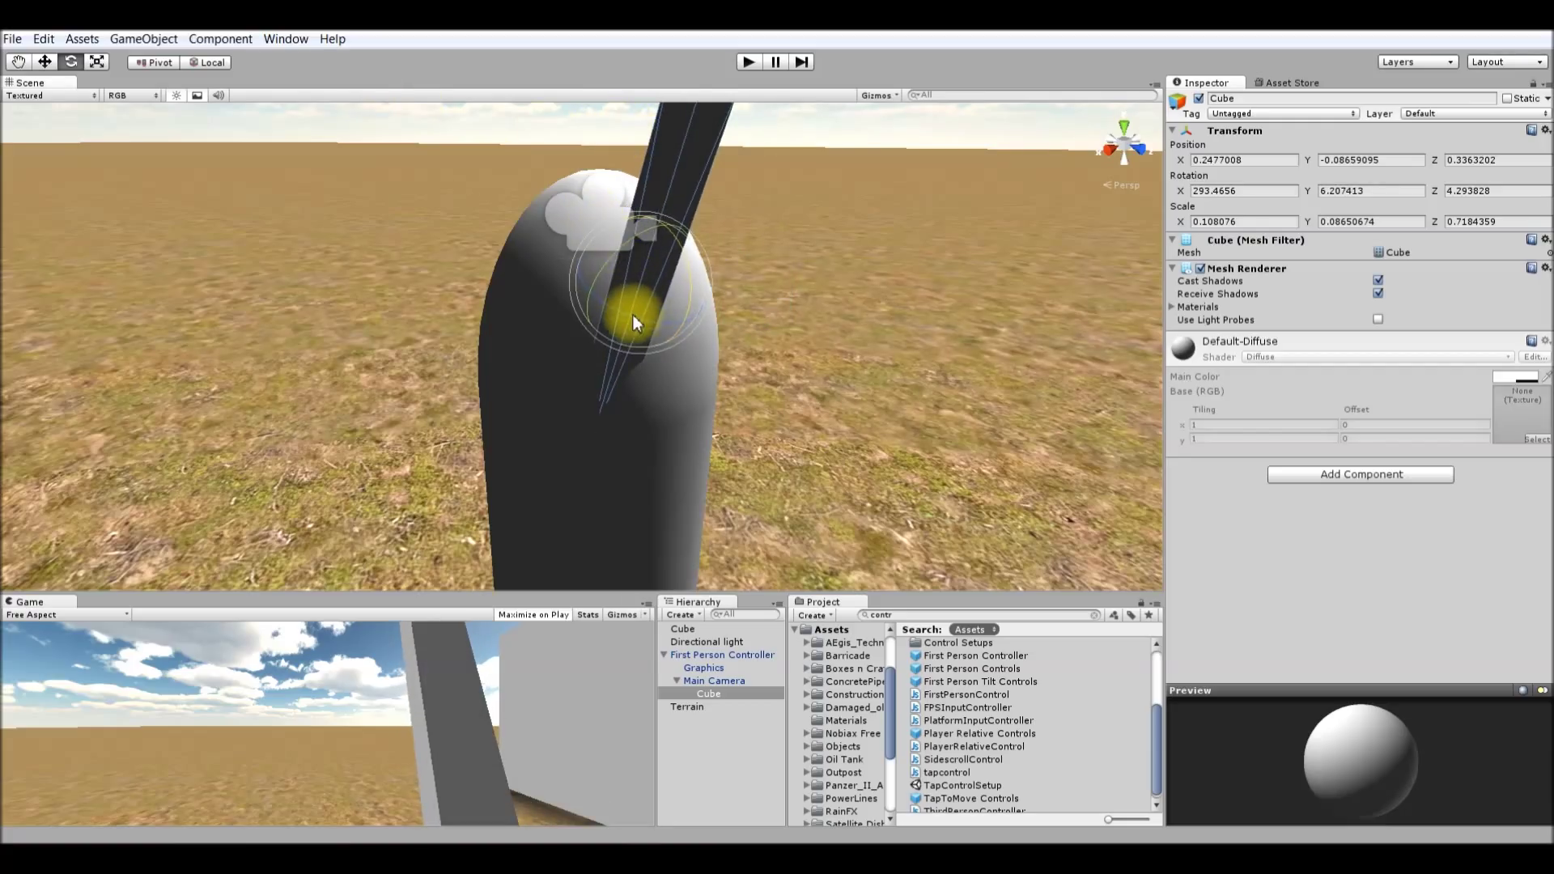
left_click_drag(633, 314, 678, 341)
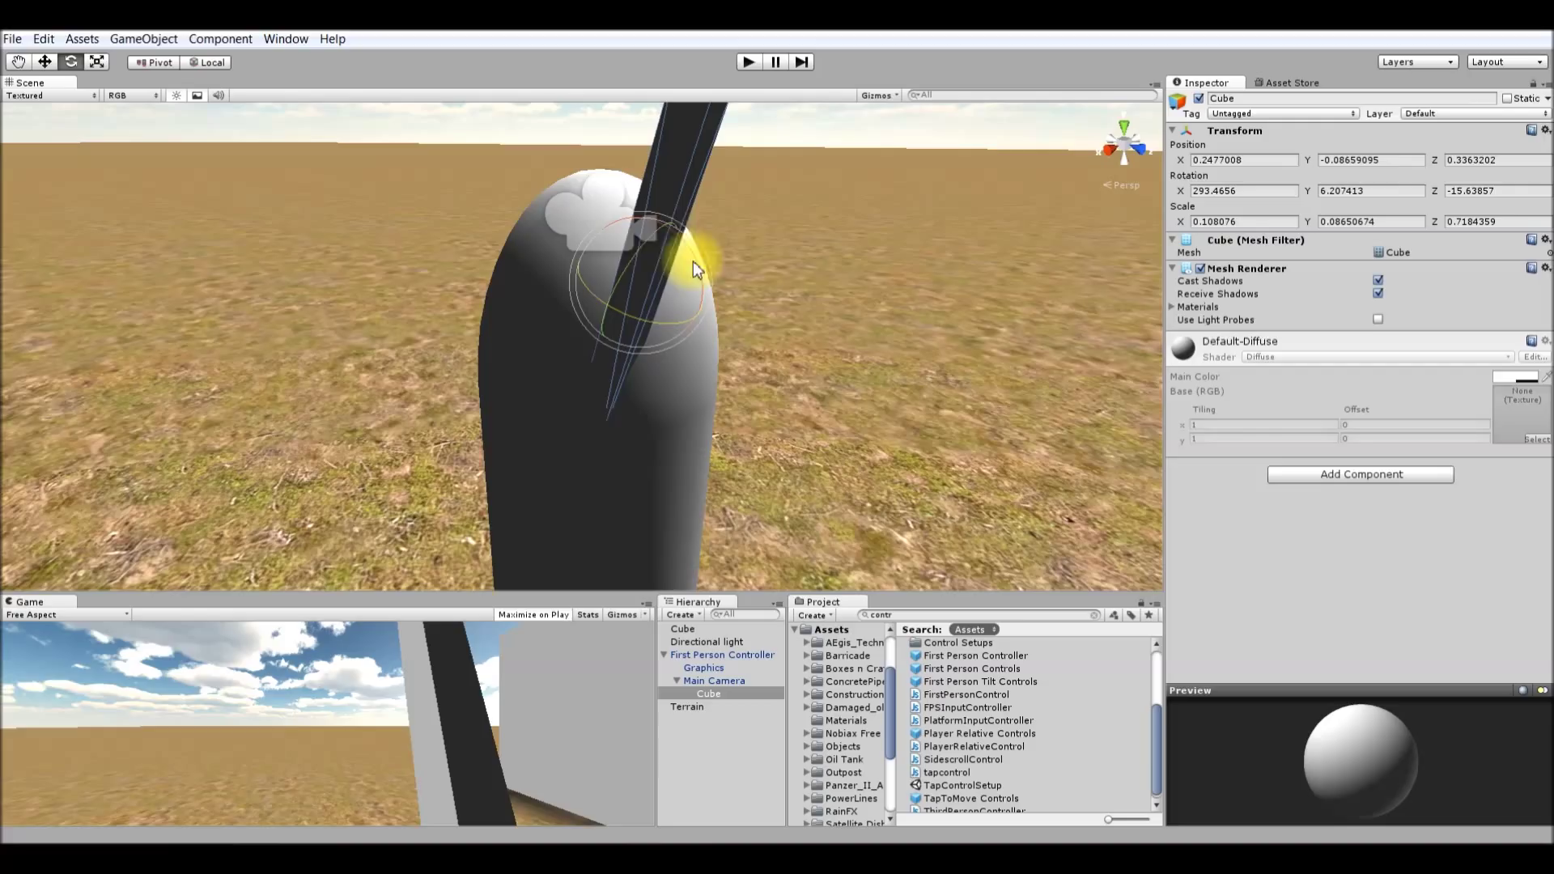
left_click_drag(693, 261, 672, 99)
key("w")
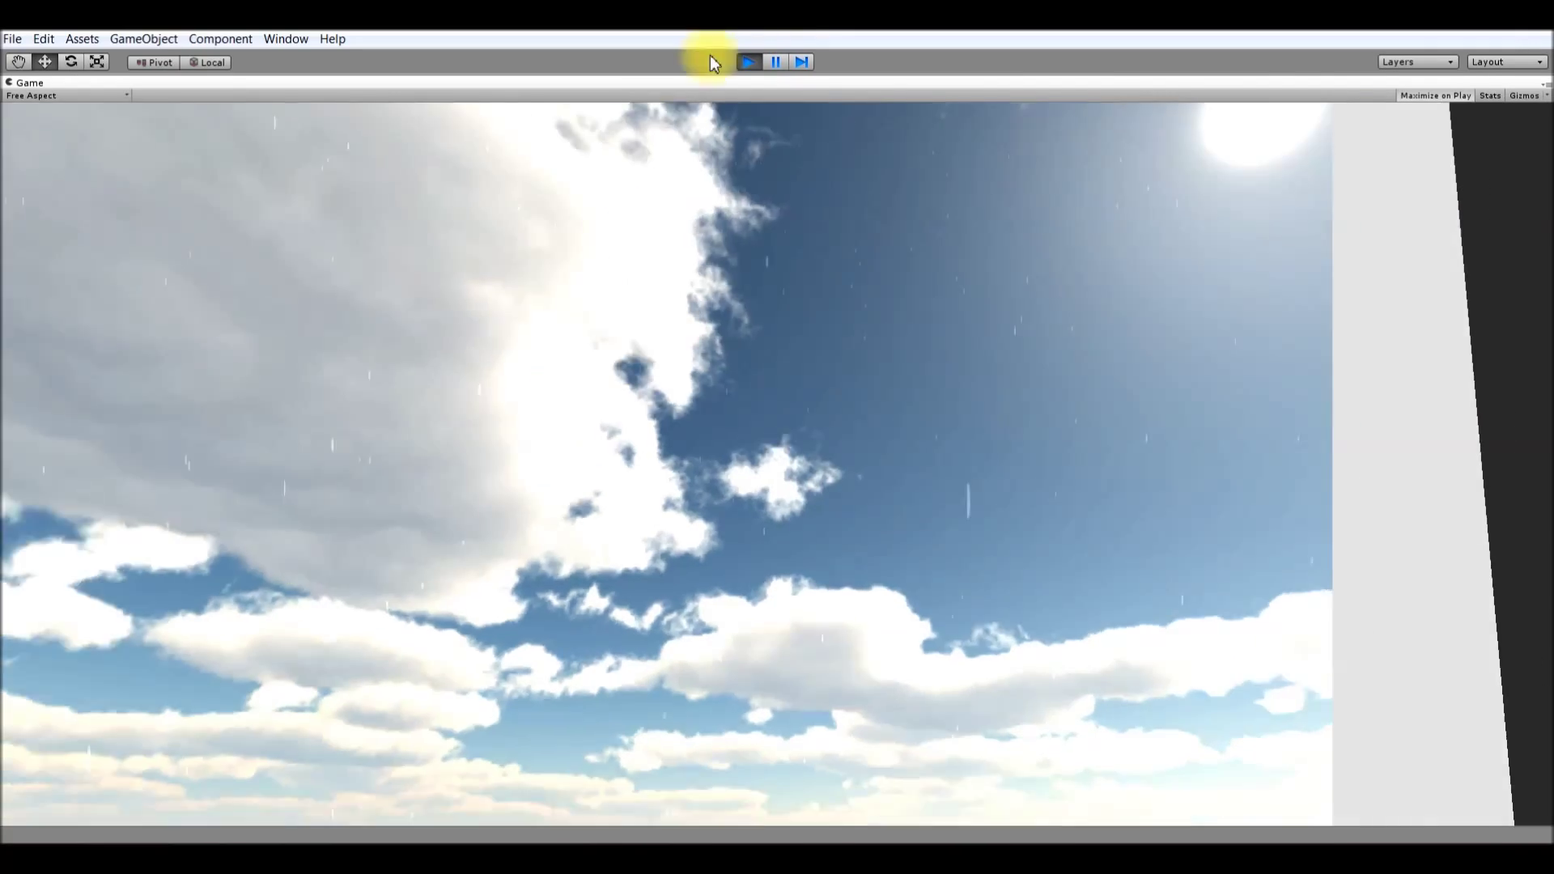
- Play-test the scene by walking and looking around with the upright bar attached to the camera, and stop the game
key("w")
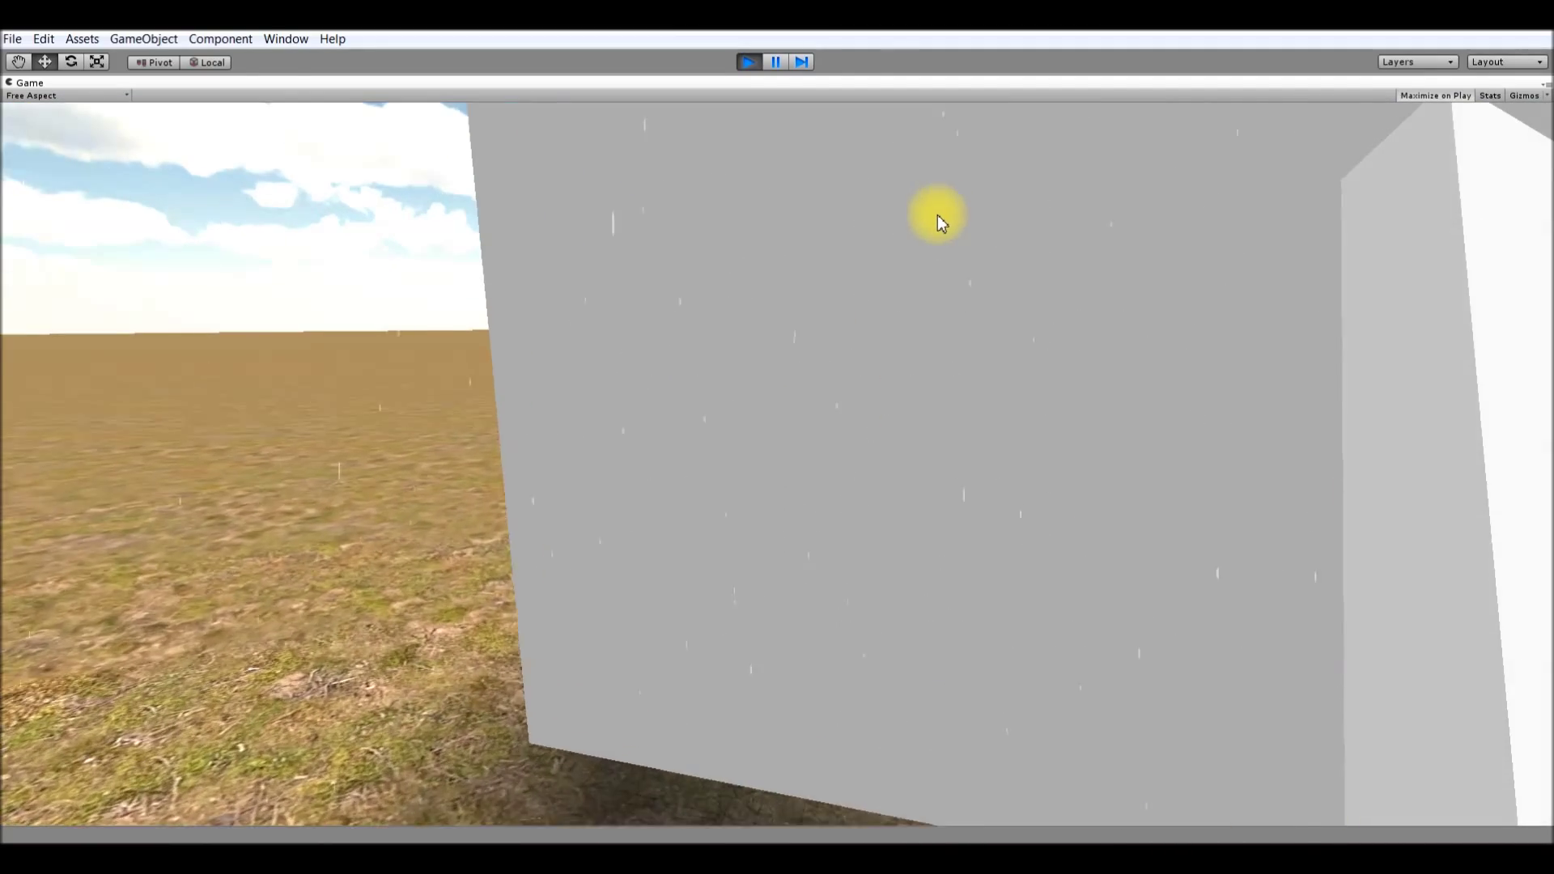
key("a")
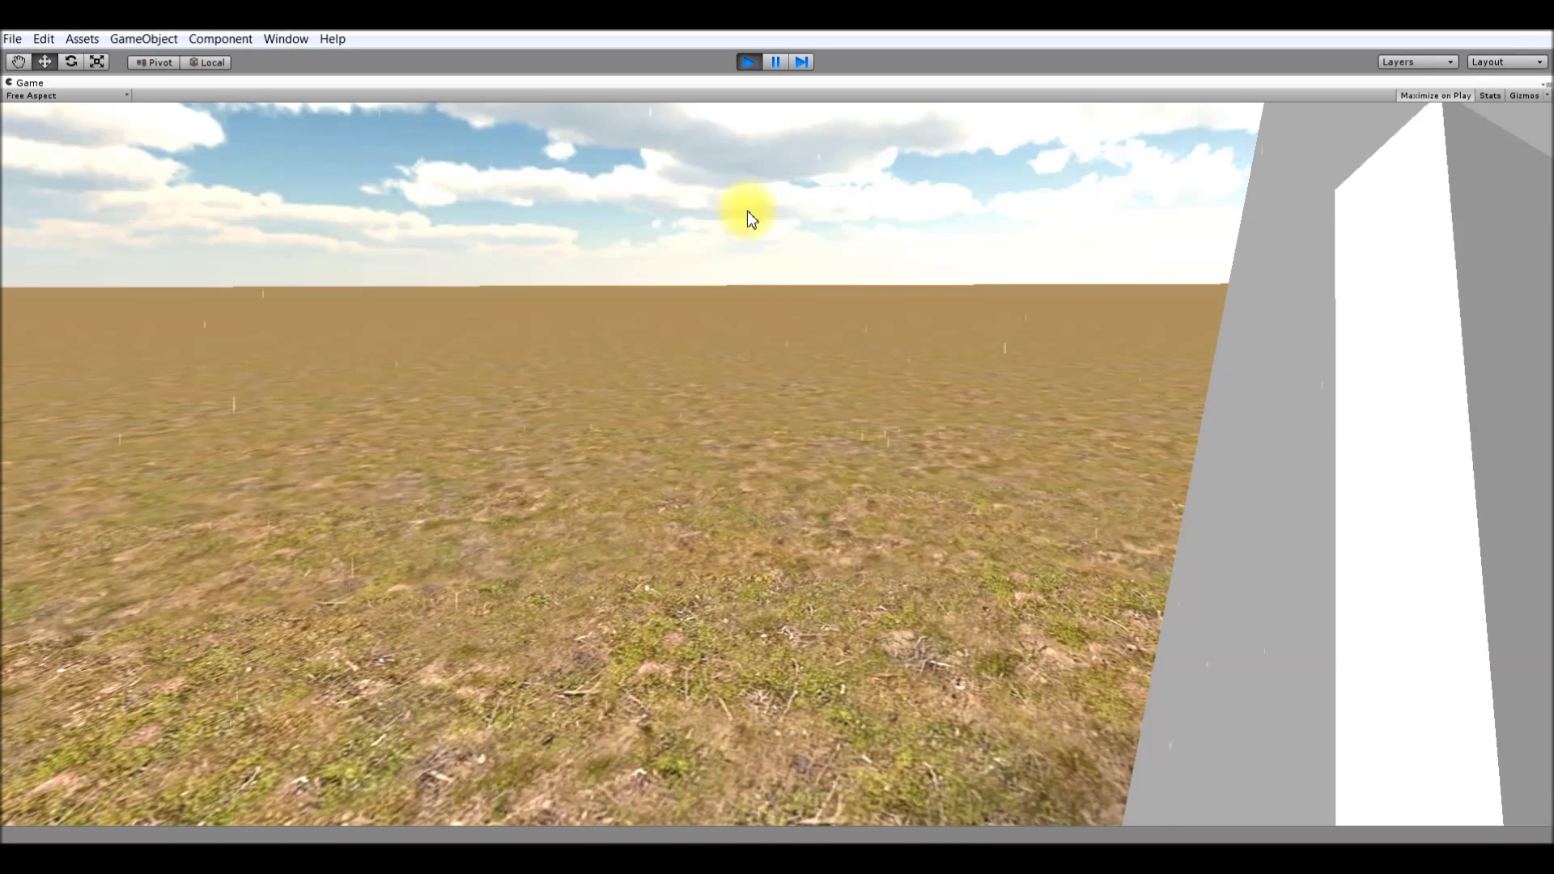
key("w")
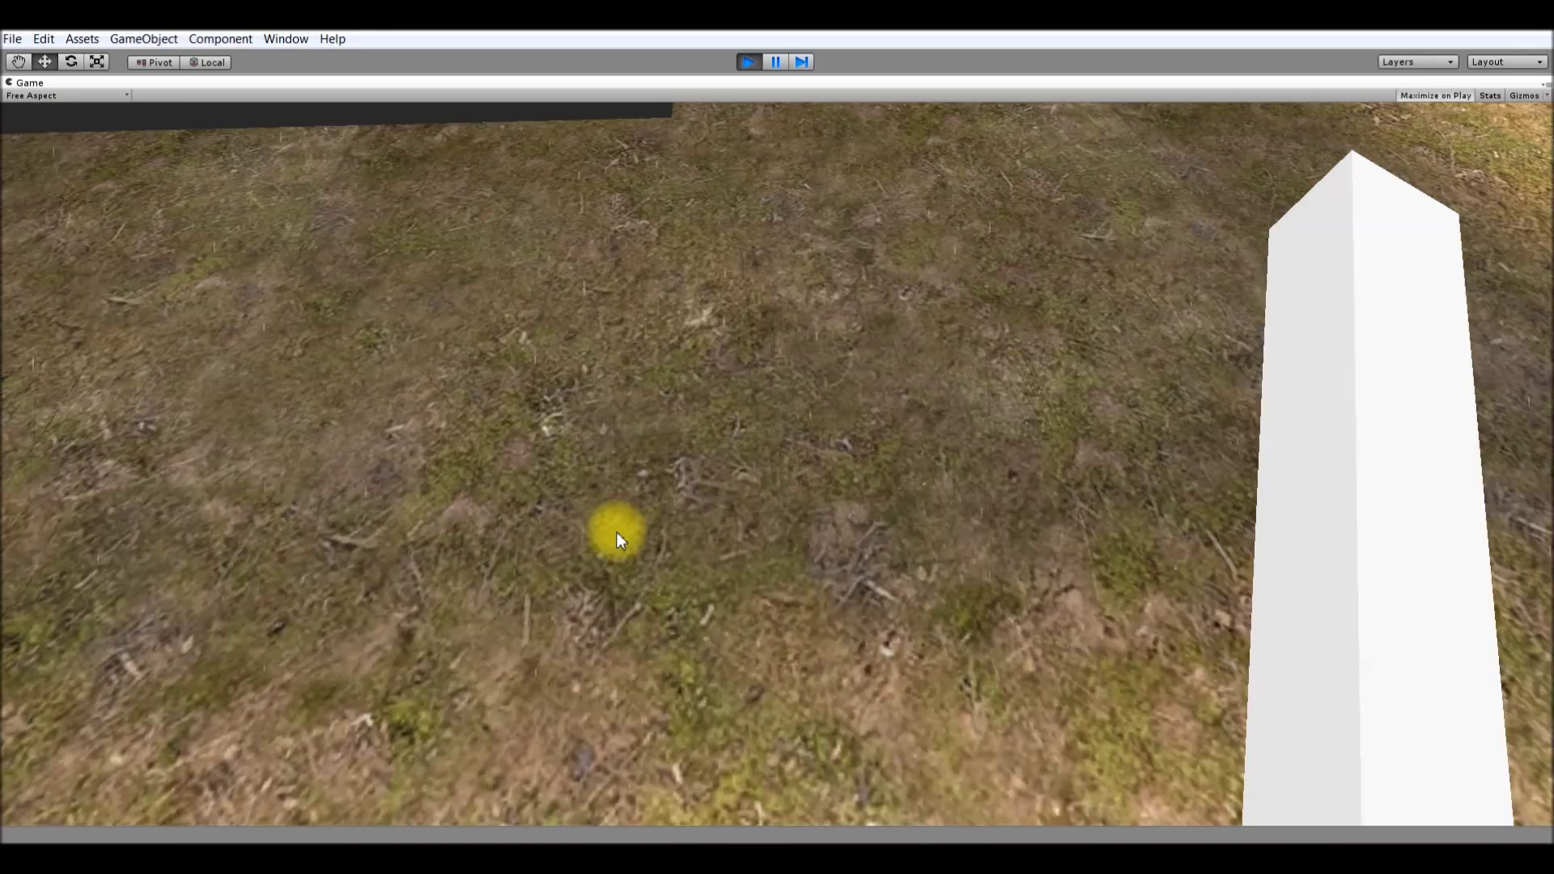
key("d")
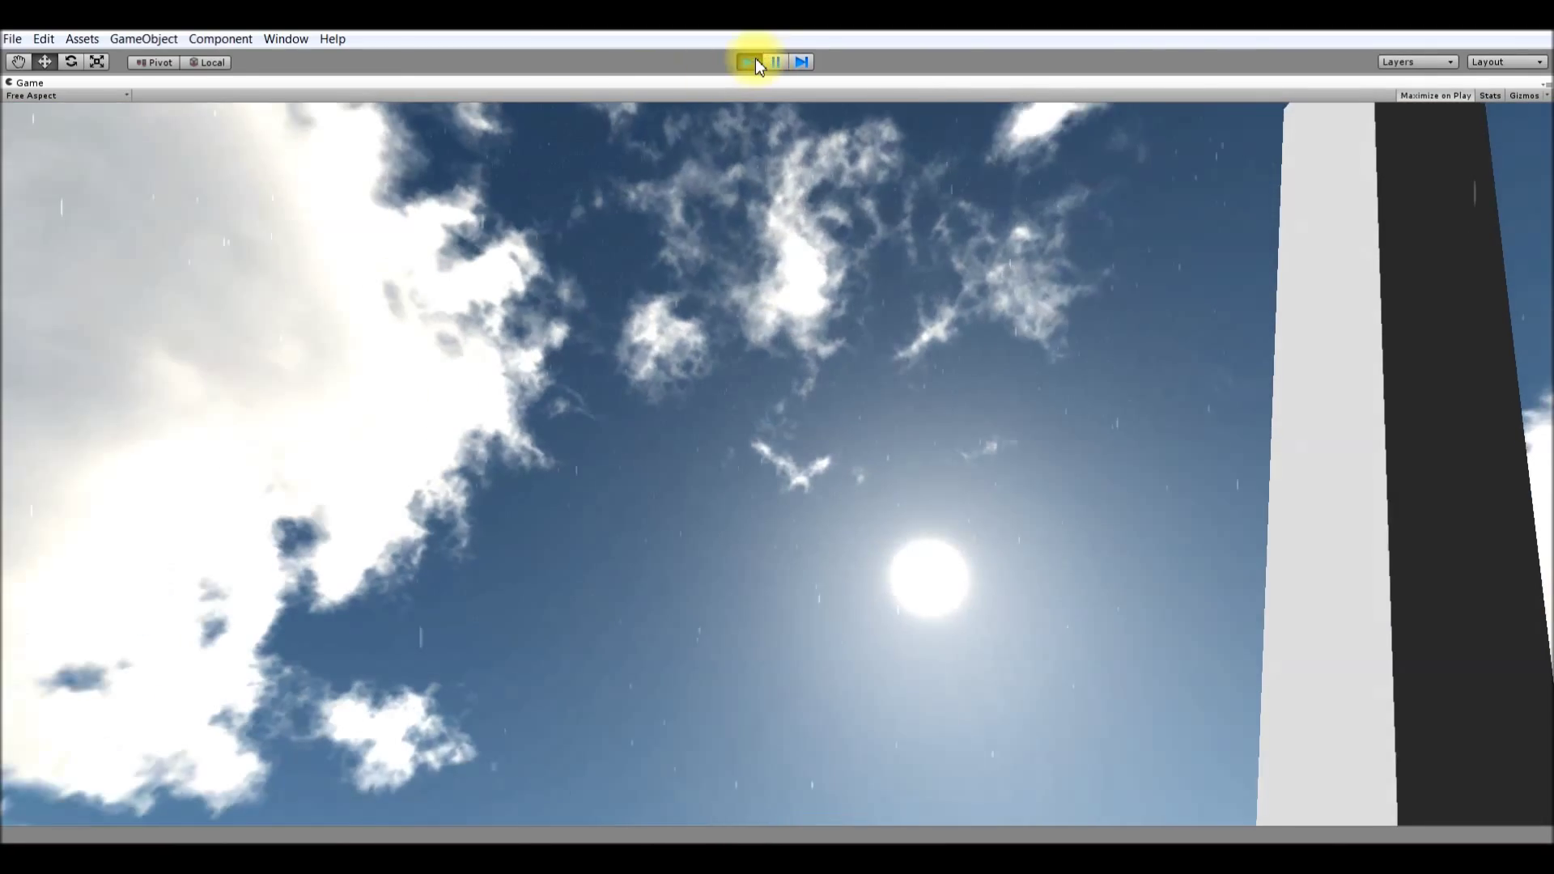
left_click(750, 62)
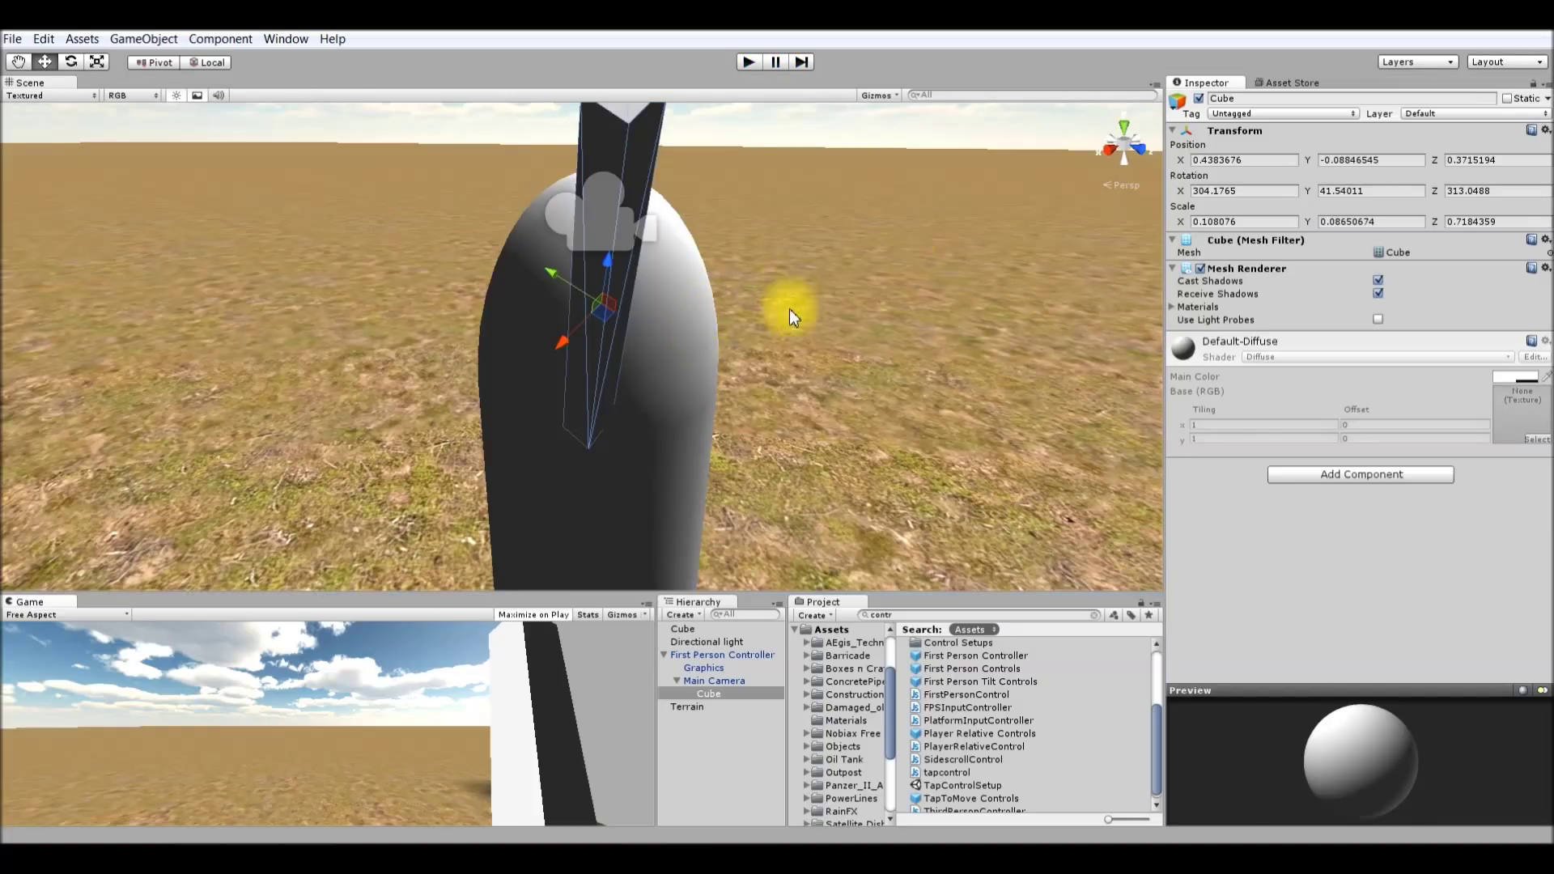
right_click_drag(923, 360, 894, 363)
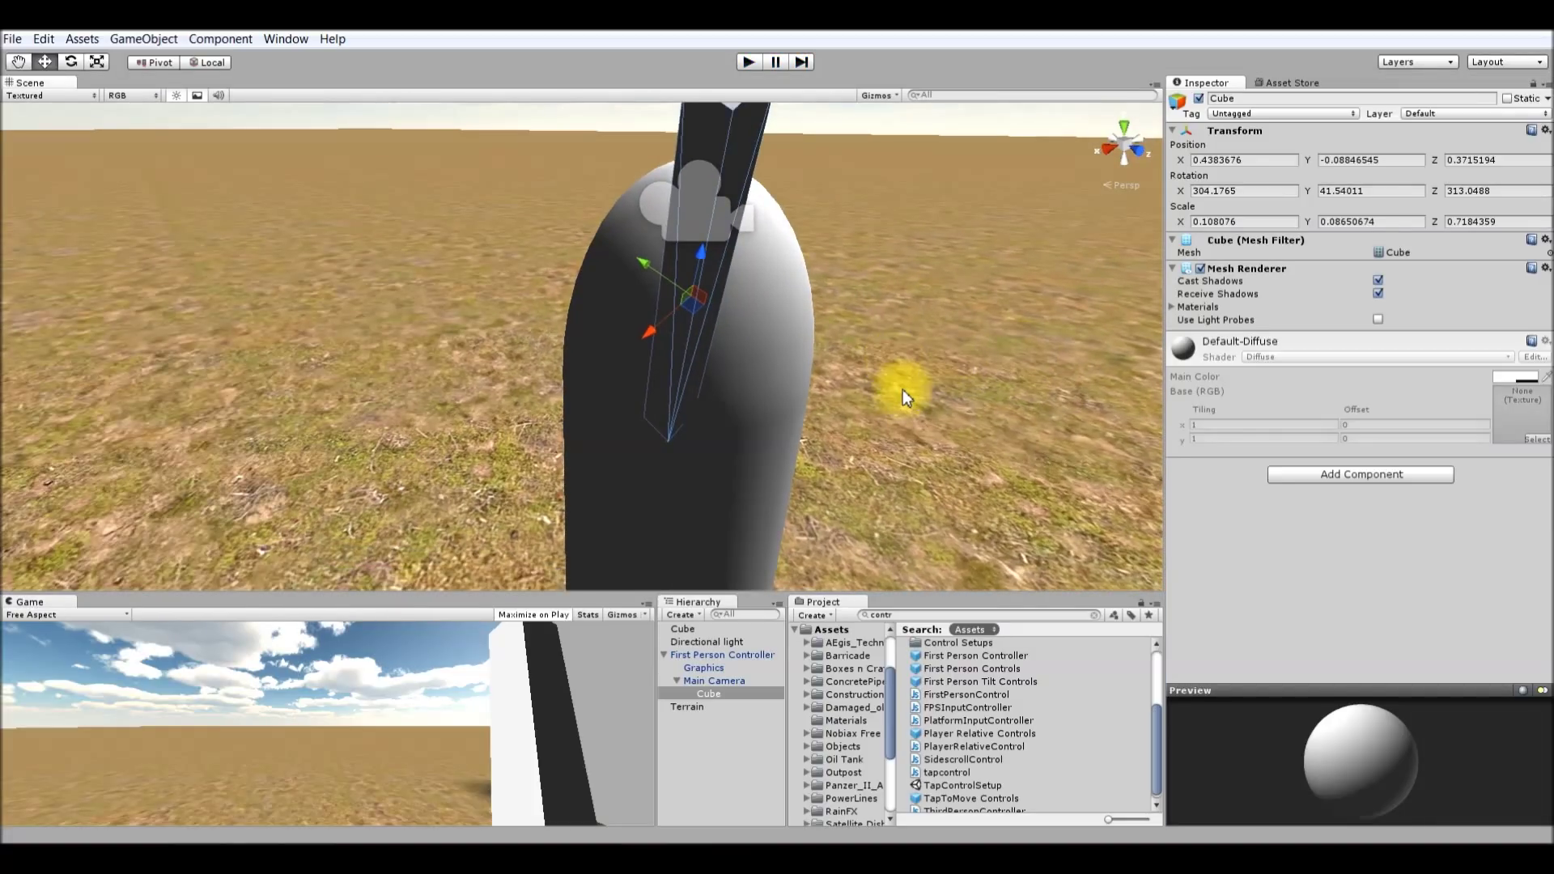